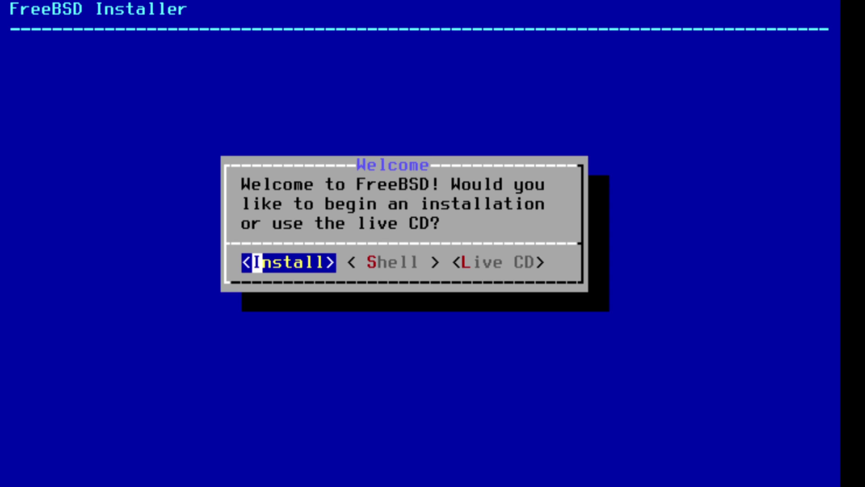
Choose Shell instead of Install at the installer's opening dialog.
key("Right")
key("Left")
key("Right")
key("Return")
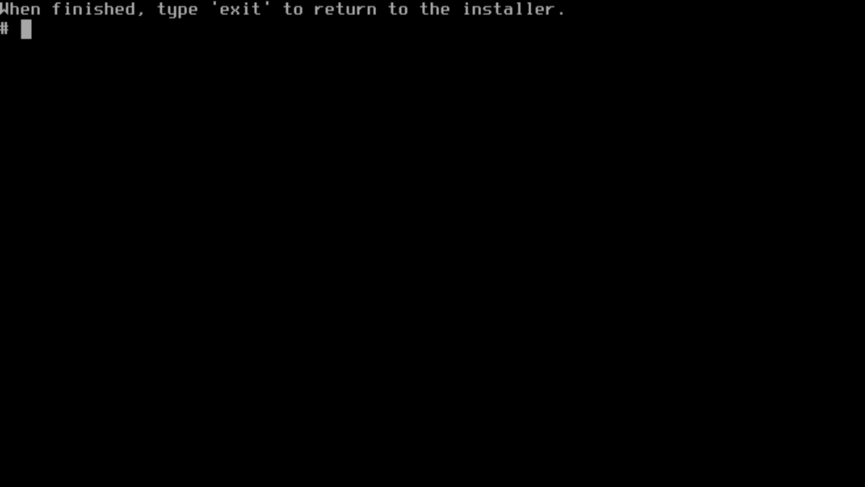
List the available disks with 'sysctl kern.disks', showing cd0 and ada0.
type("system")
key("BackSpace")
key("BackSpace")
key("BackSpace")
key("BackSpace")
key("BackSpace")
key("BackSpace")
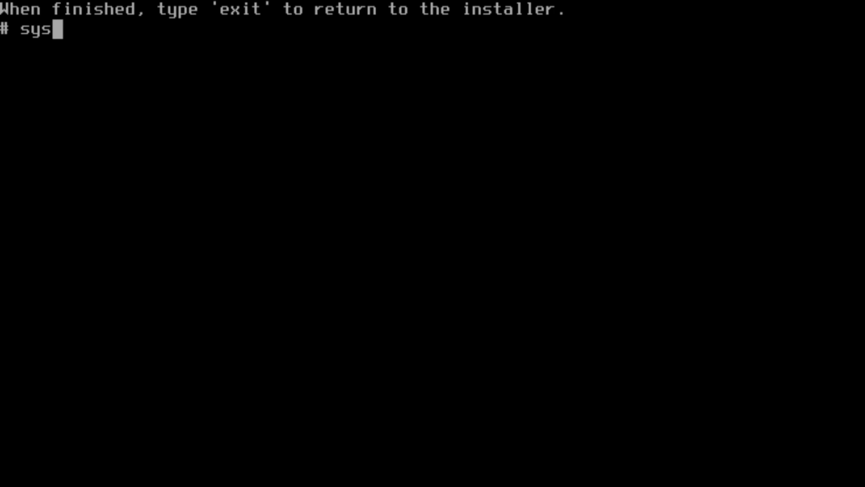
type("s")
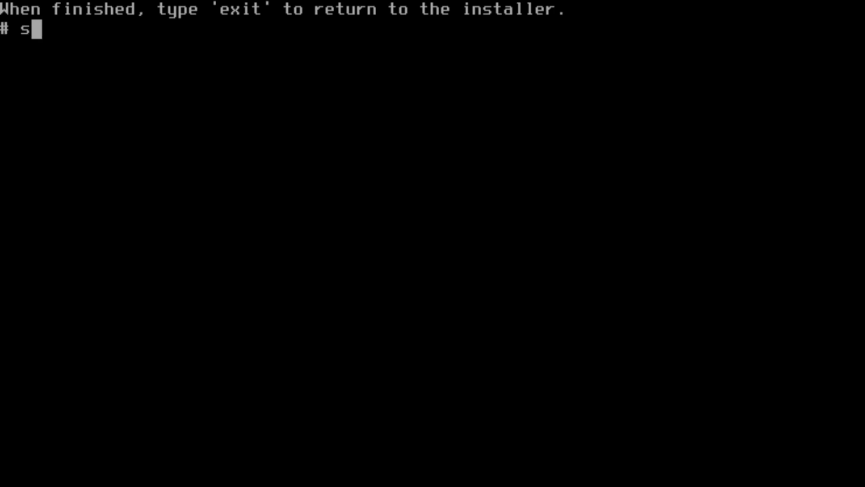
type("ysctl")
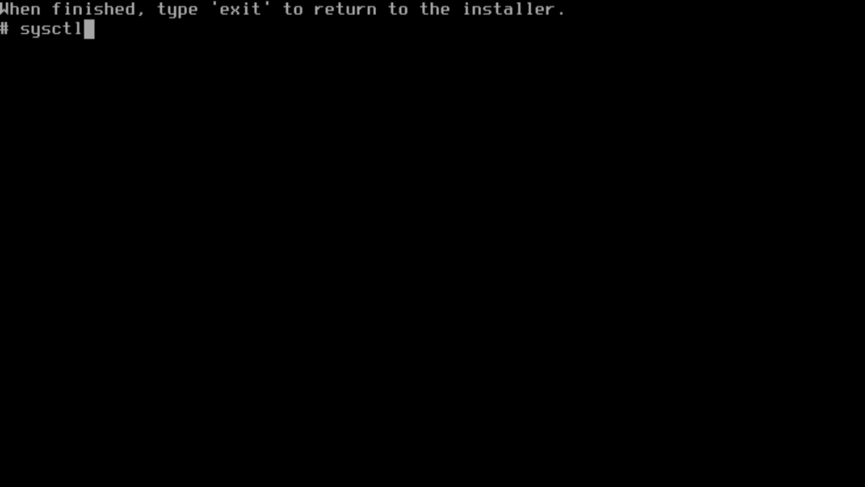
type(" kern.di")
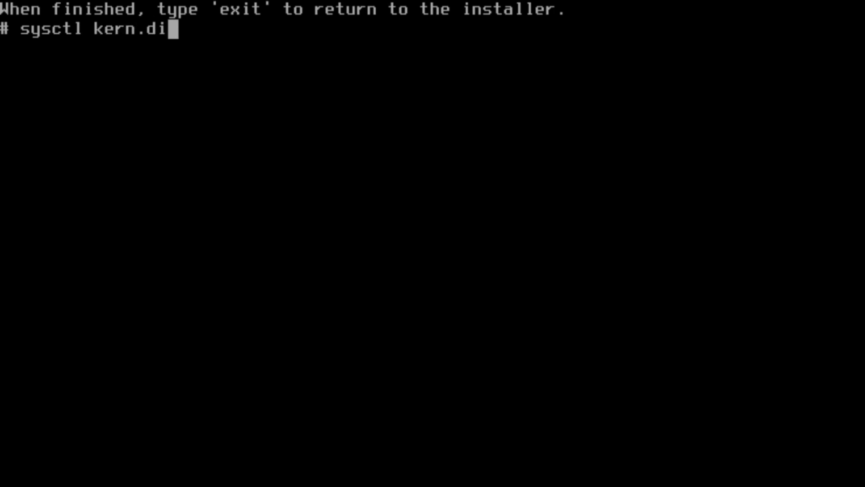
type("sksk")
key("Return")
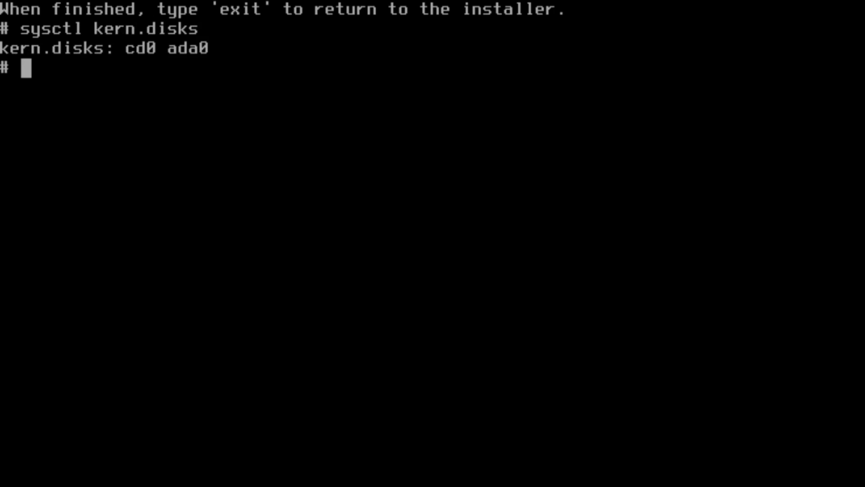
Try wiping ada0 with 'gpart destroy -F', then create a GPT partition table on ada0.
type("gpa")
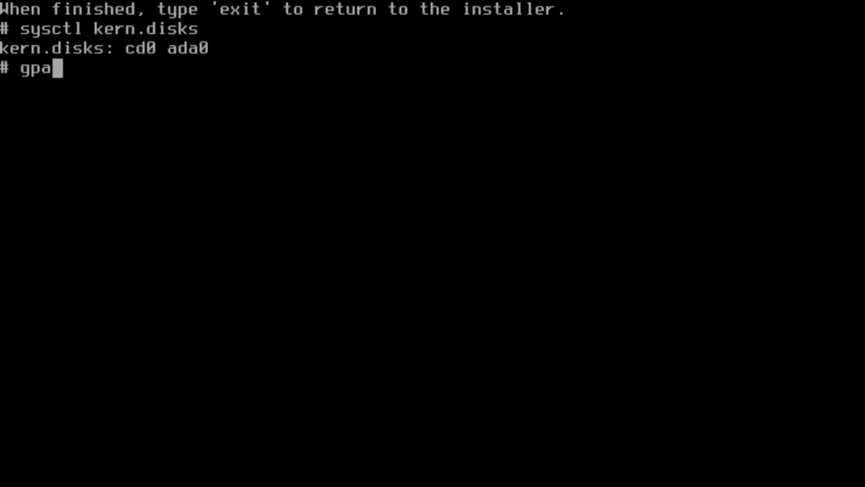
type("rt destro")
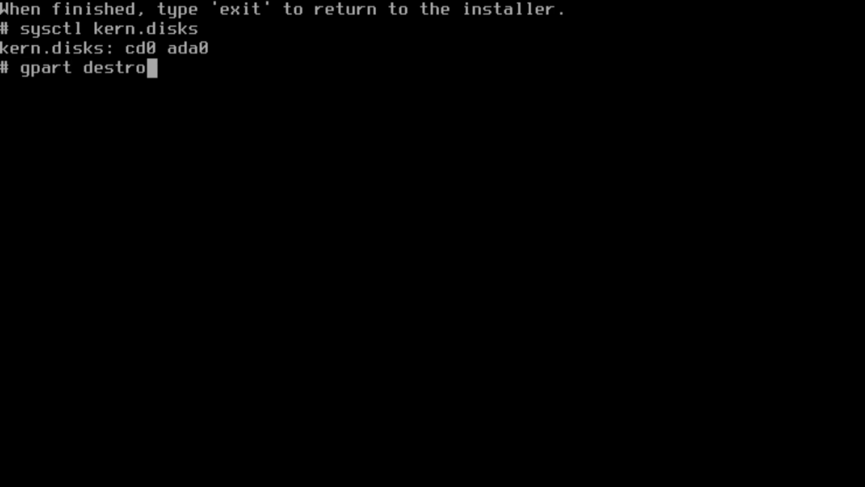
type("y -F ada0")
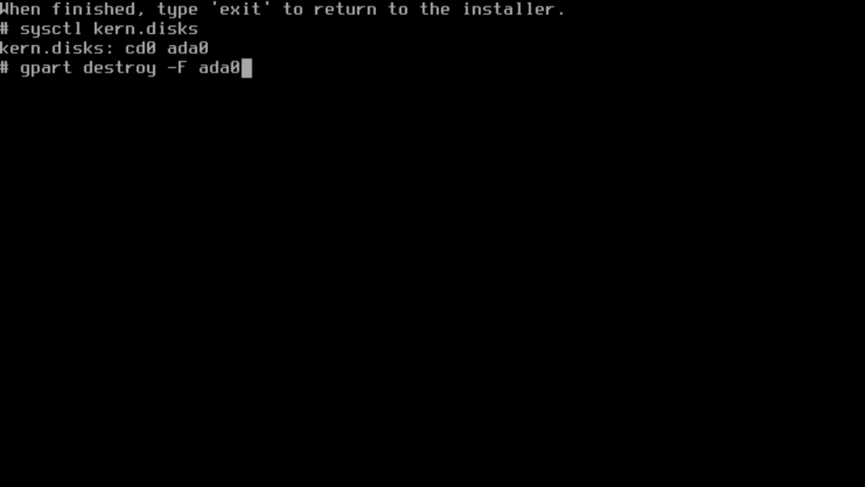
key("Return")
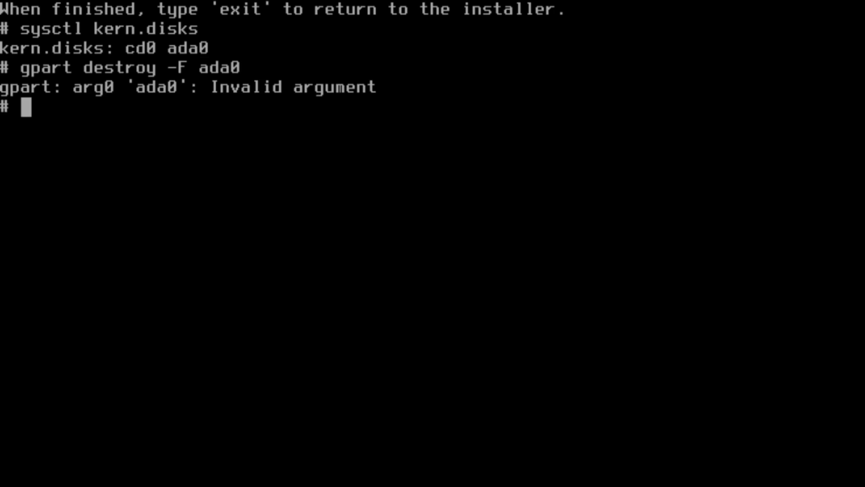
type("gpart ")
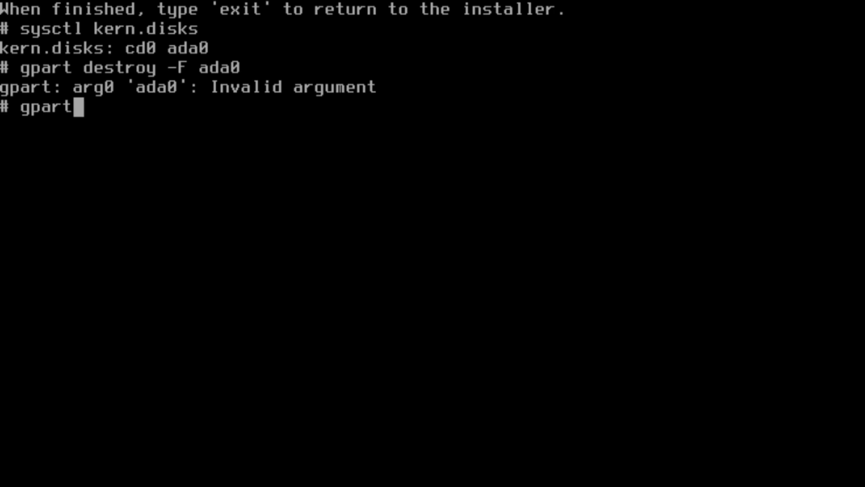
type("create -s ")
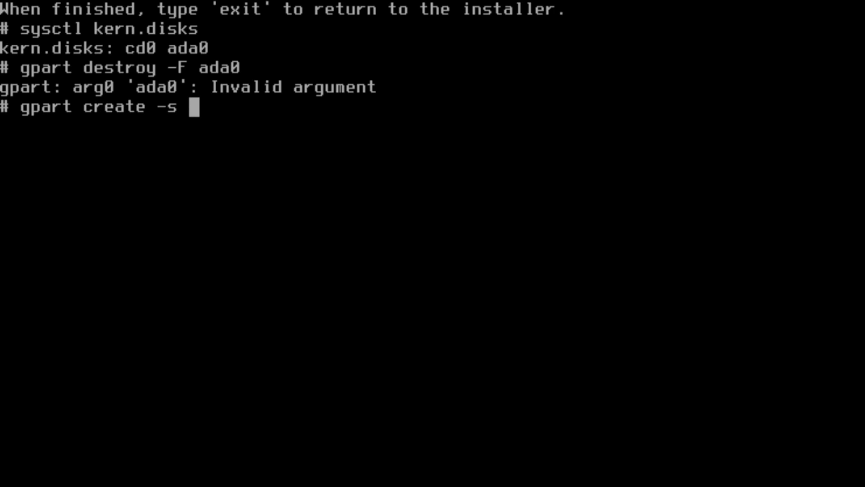
type("gpt ada0")
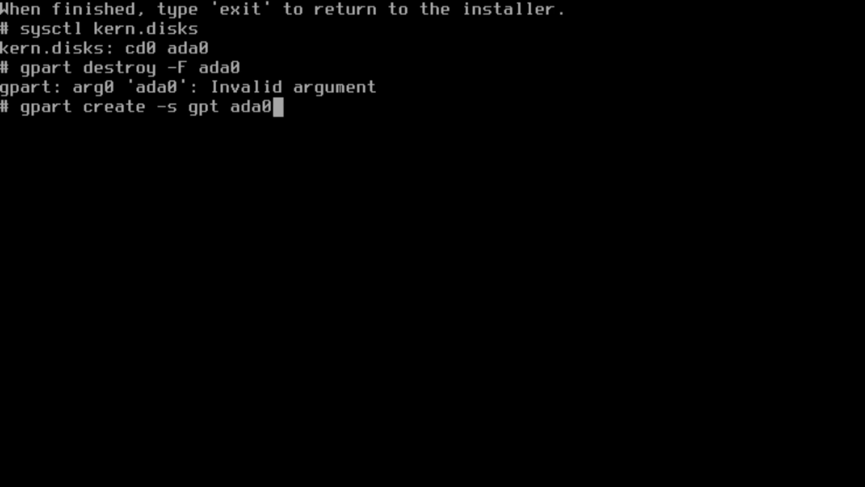
key("Return")
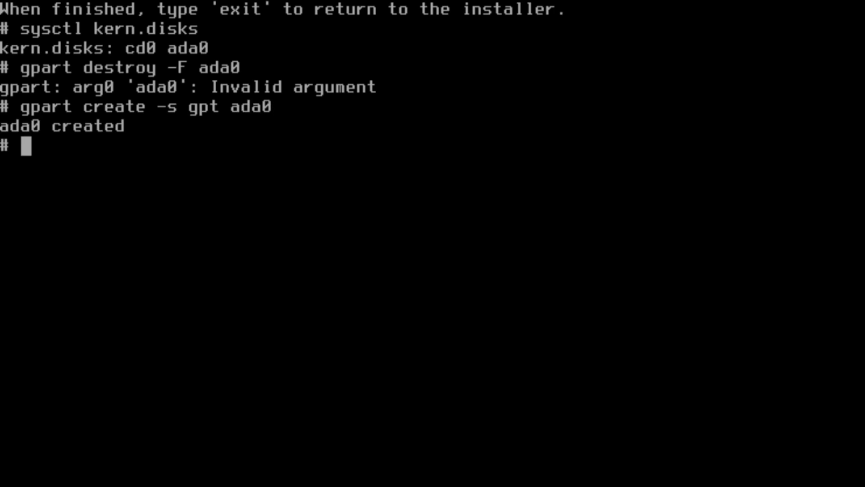
Add a 4k-aligned 512M EFI partition labelled efi to ada0, creating ada0p1.
type("gpart ")
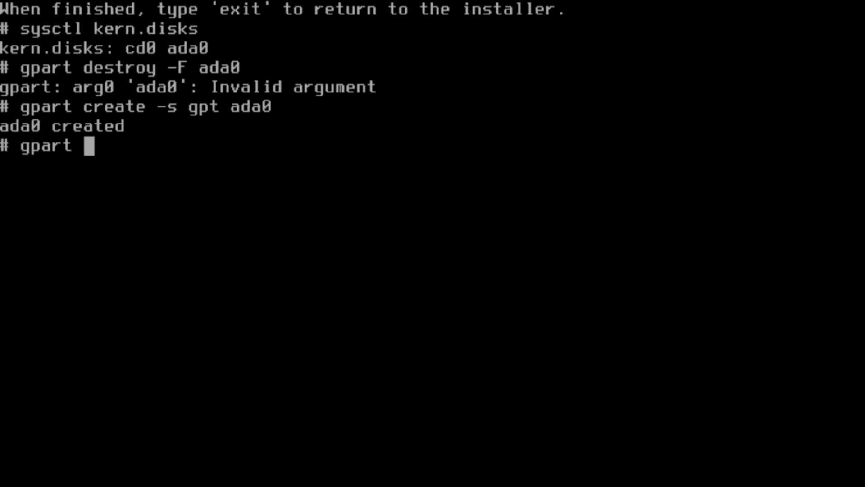
type("add -a 4k")
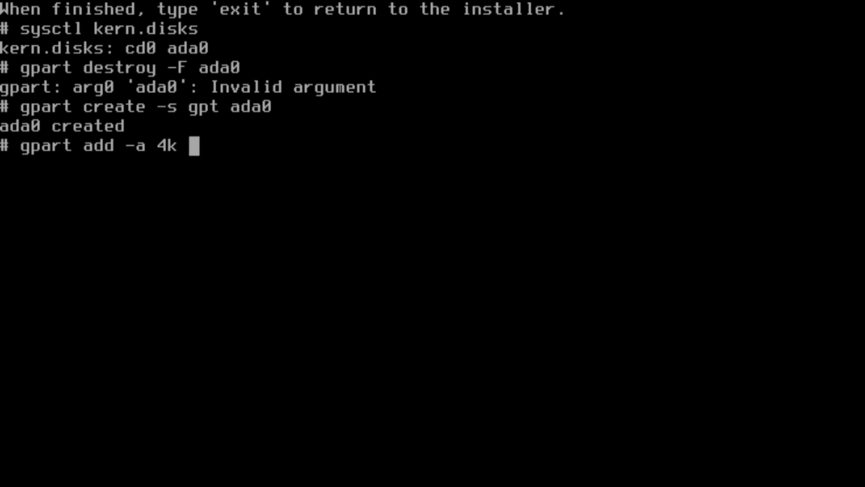
type("-t ")
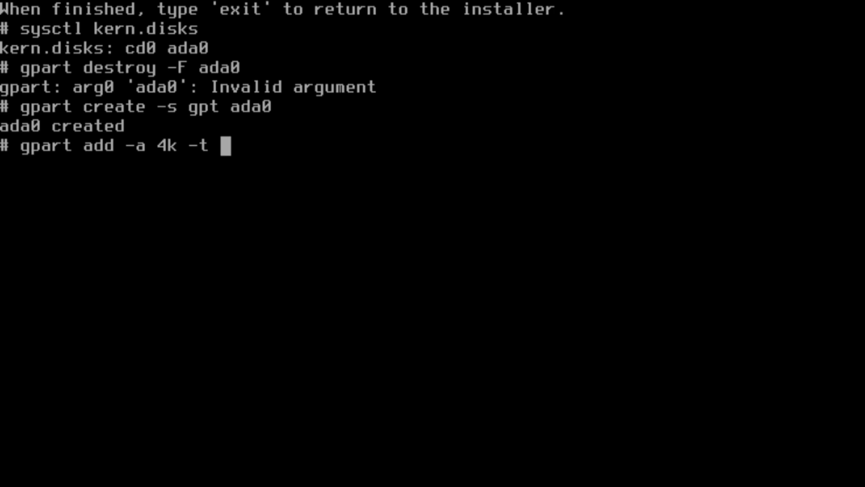
type("efi ")
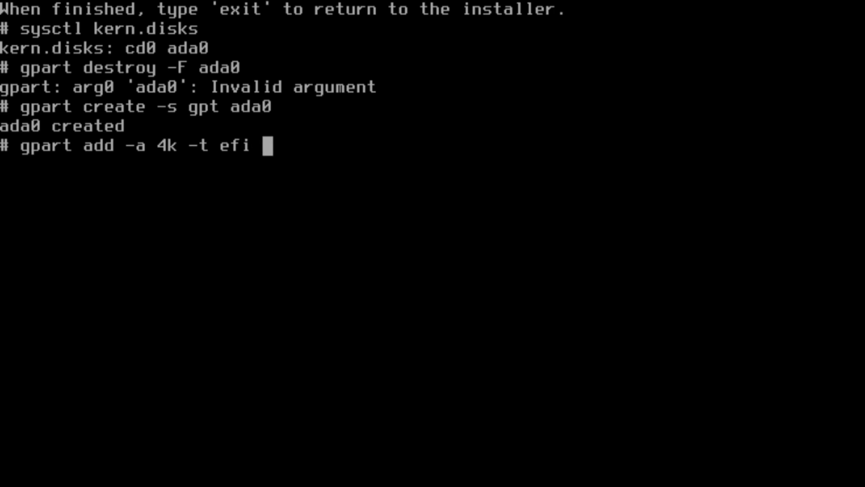
type("-s ")
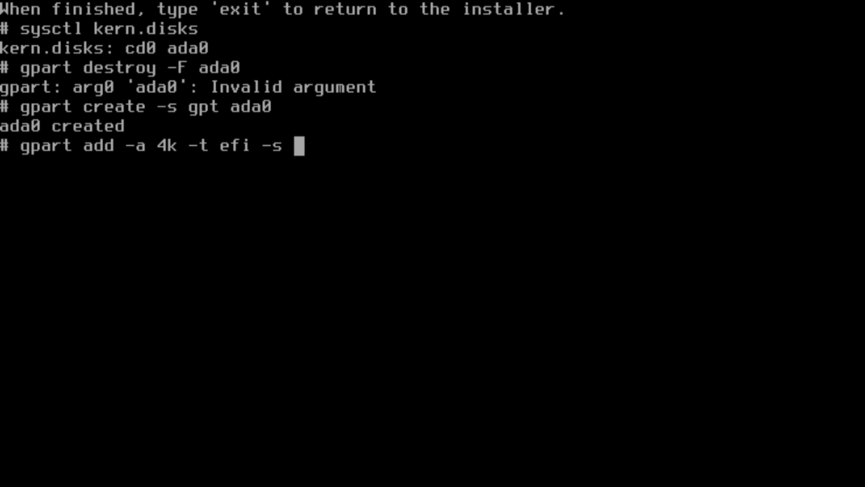
type("512M ")
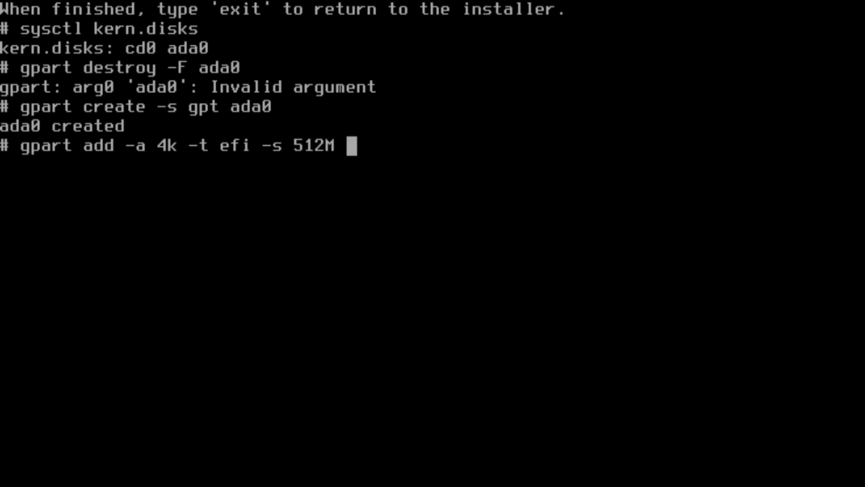
type("-l efi ")
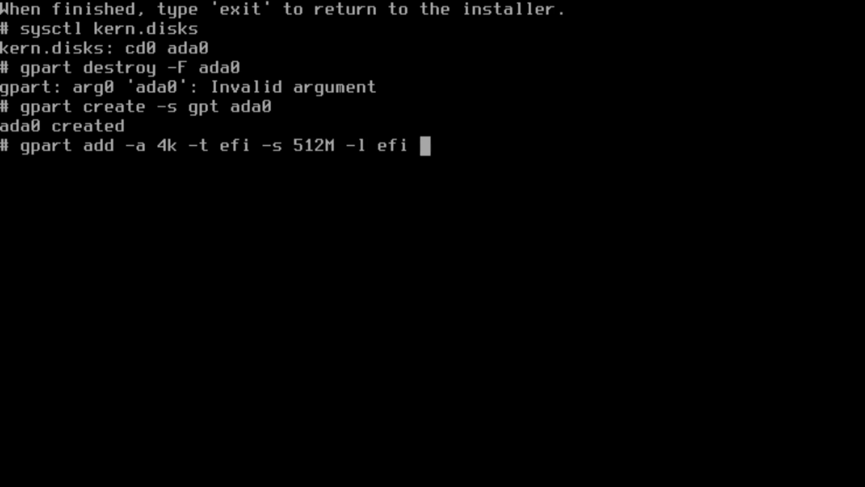
type("ada0")
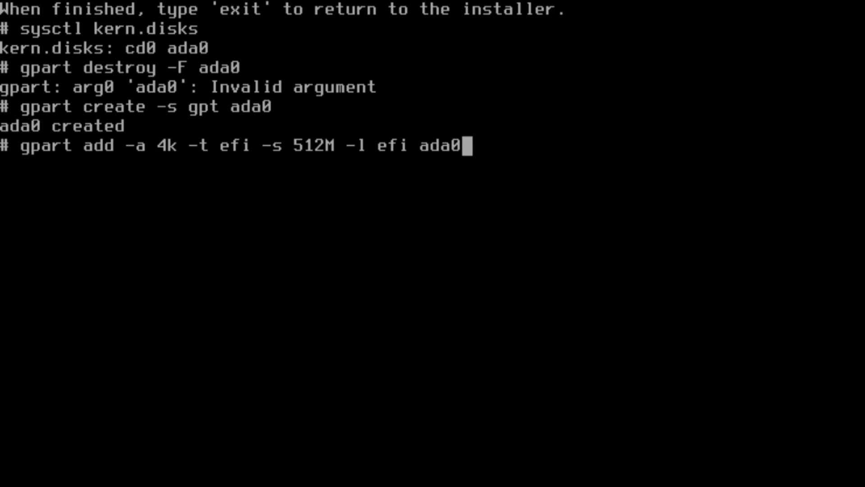
key("Return")
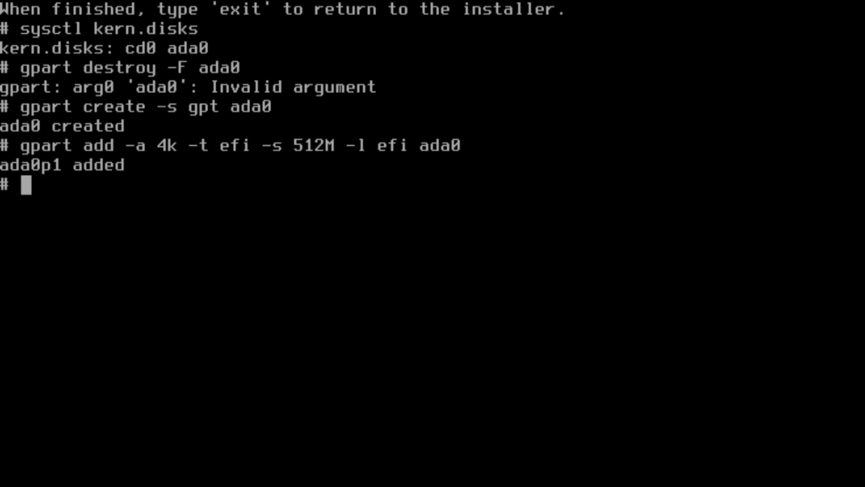
Format /dev/ada0p1 as FAT32 with 'newfs_msdos -F 32 -c 1'.
type("new")
key("BackSpace")
key("BackSpace")
key("BackSpace")
type("newfs_")
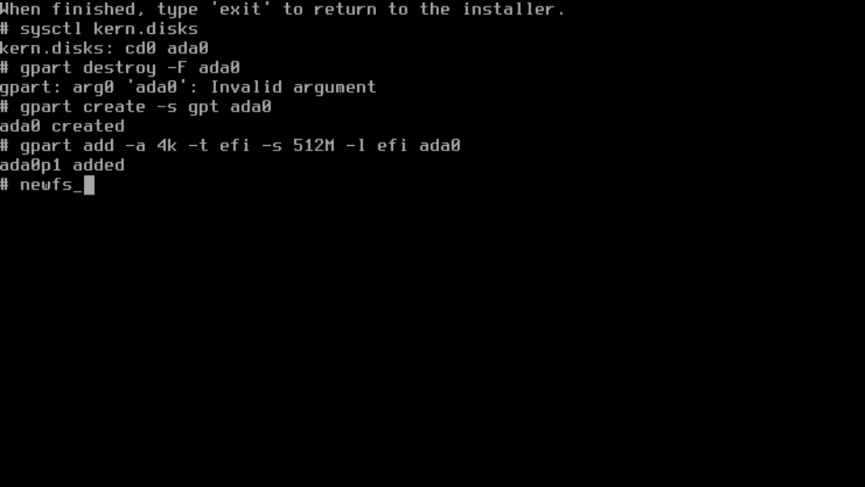
type("msdop")
key("BackSpace")
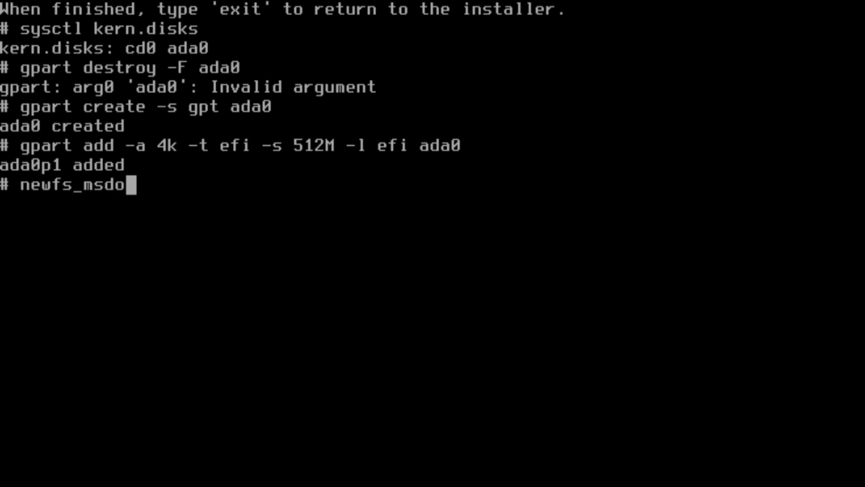
type("s -F 4")
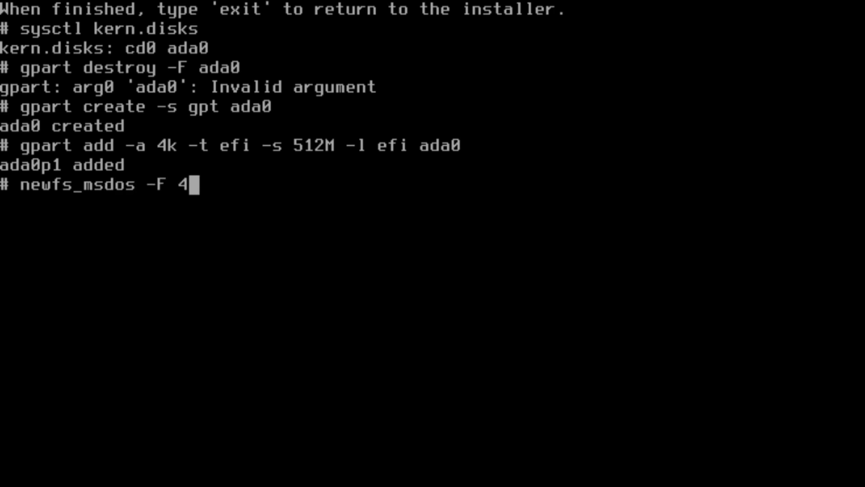
key("BackSpace")
type("32 -c")
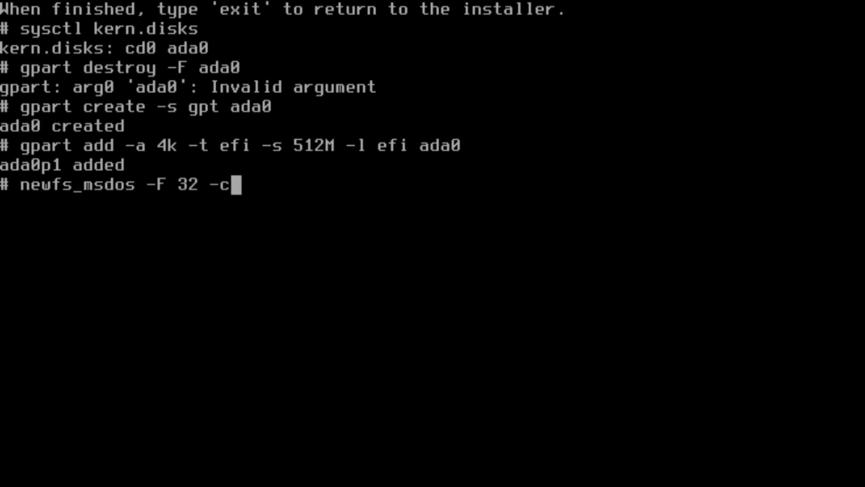
type(" 1 /dev/ad")
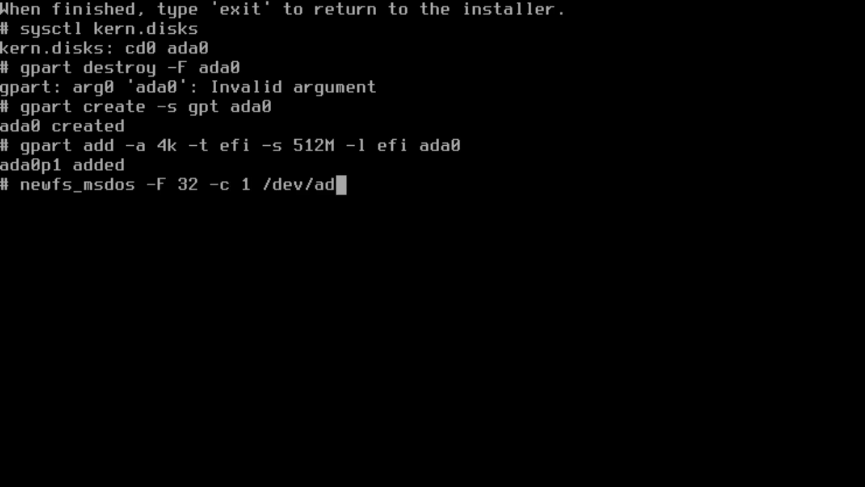
type("a0p1")
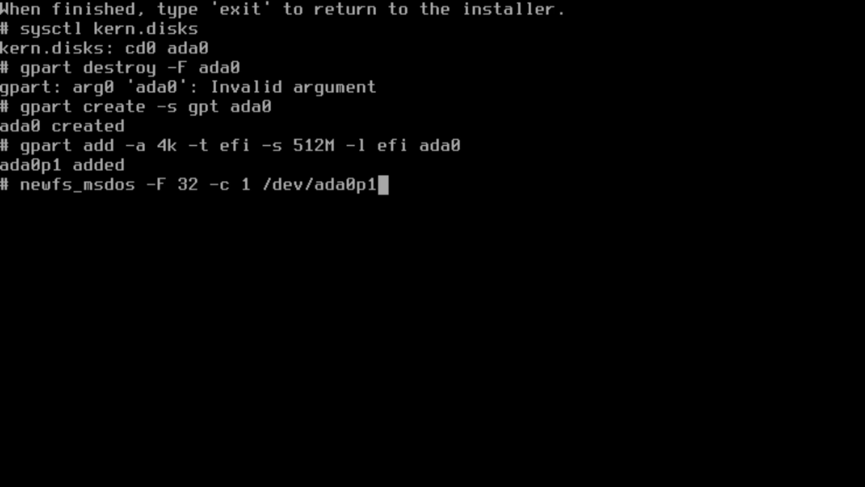
key("Return")
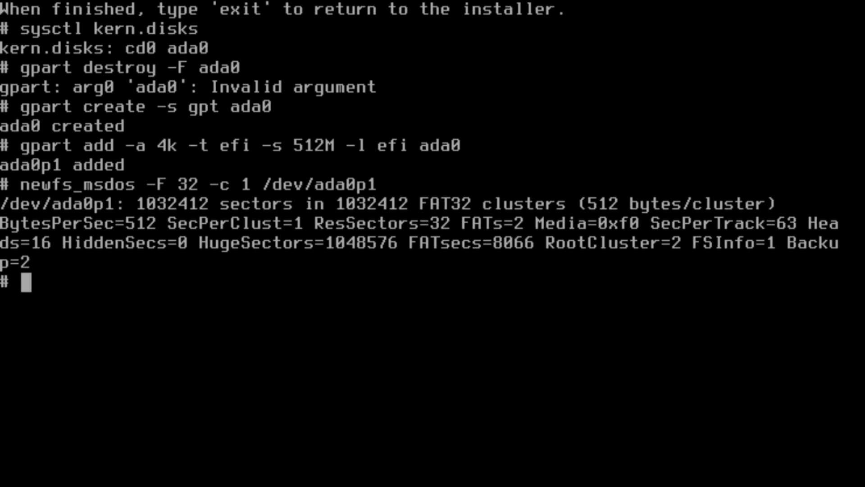
Mount /dev/ada0p1 on /mnt as msdosfs with the longnames option.
type("m")
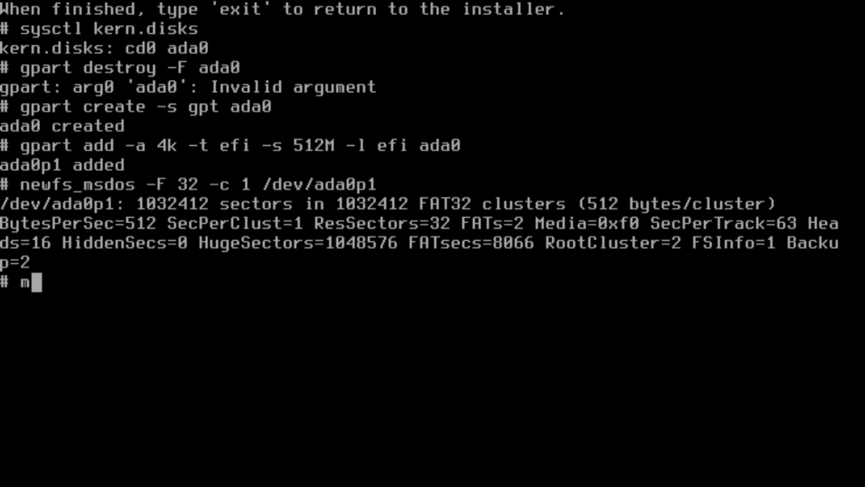
type("ount -t msdfo")
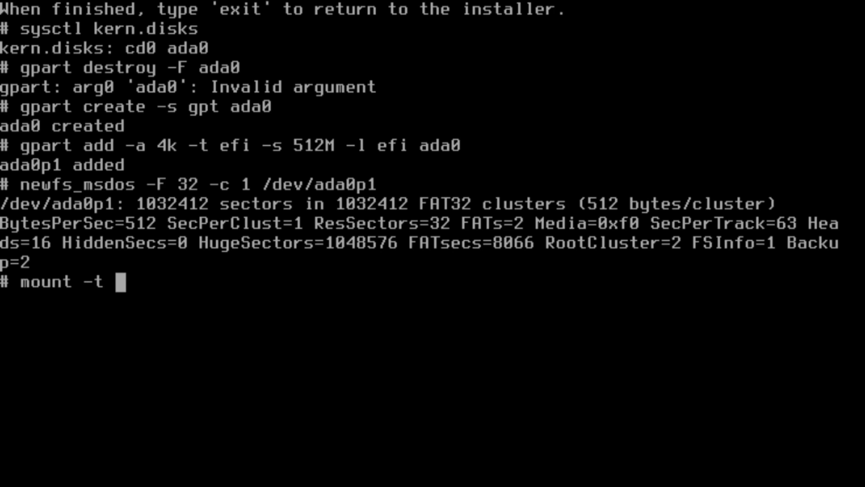
key("BackSpace")
key("BackSpace")
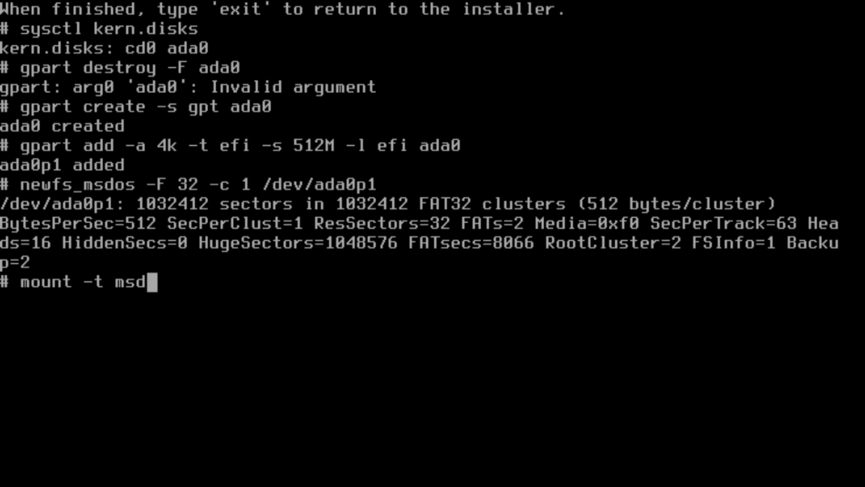
type("osfs -o")
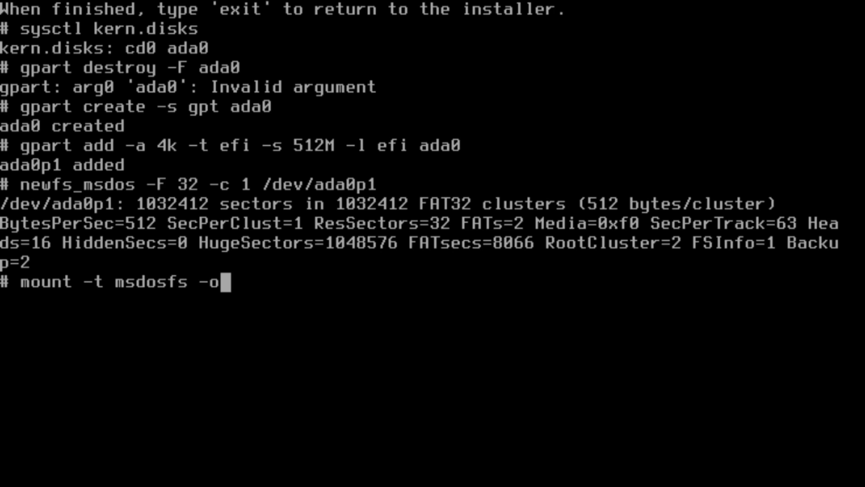
type(" longnames /dev")
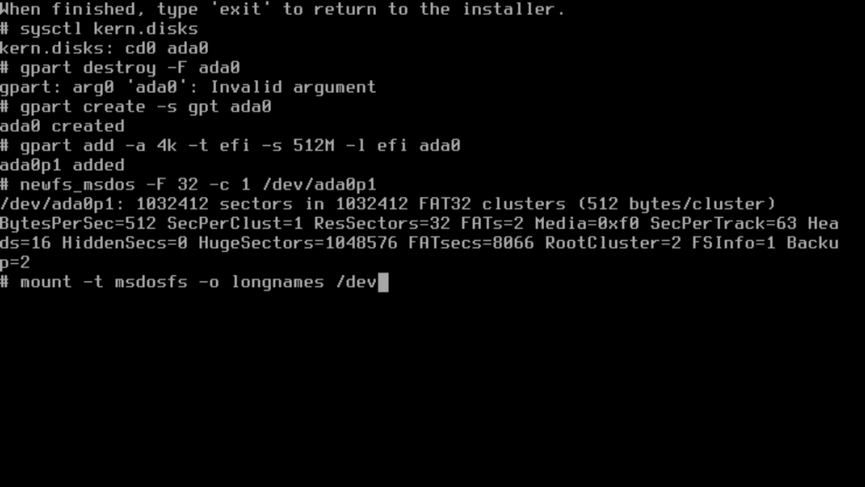
type("/ada0p1 /mnt")
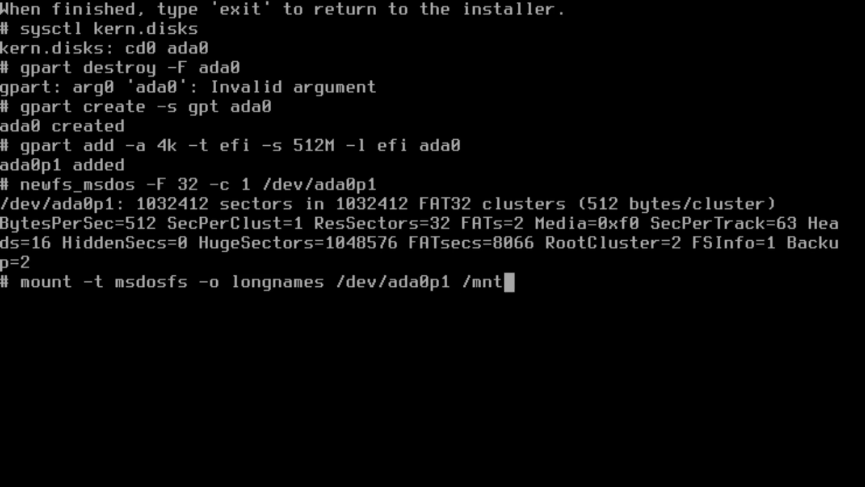
key("Return")
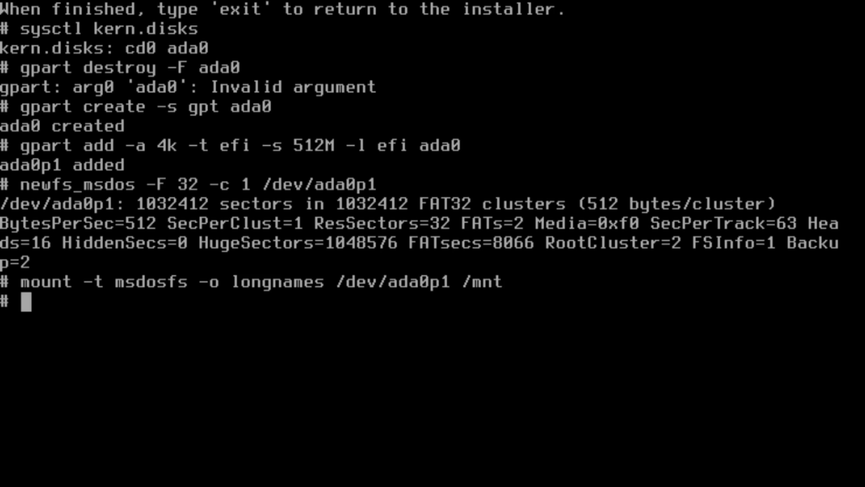
Create /mnt/EFI/BOOT and copy /boot/loader.efi into it as BOOTX64.efi.
type("mkdir -p")
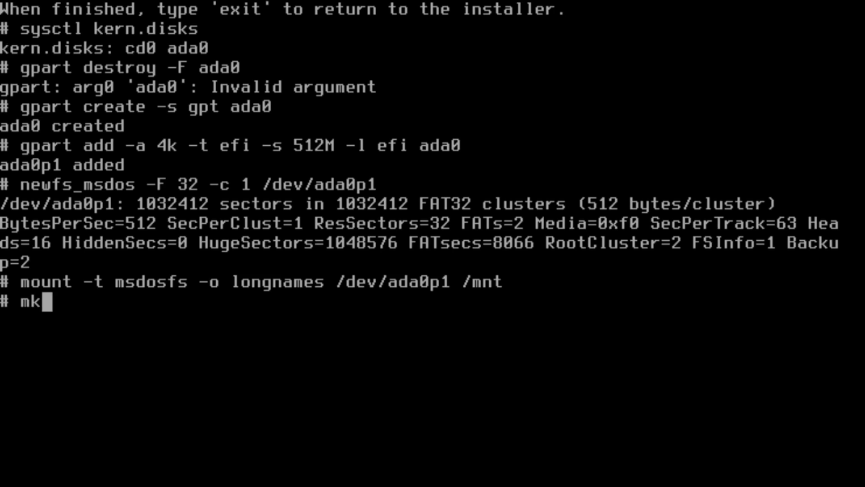
type(" /")
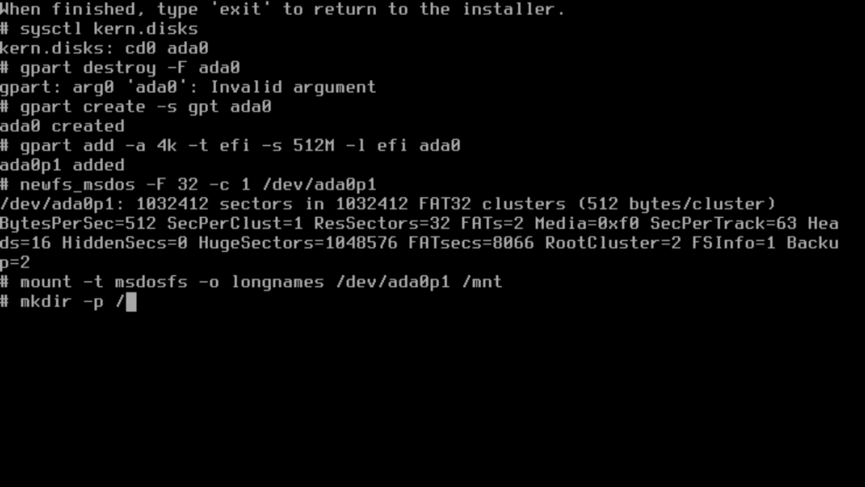
type("mnt/EFI/BOOT")
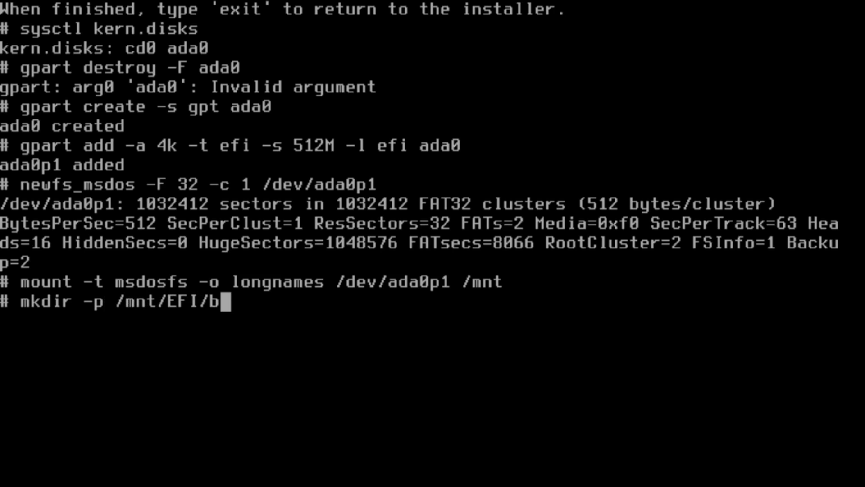
key("Return")
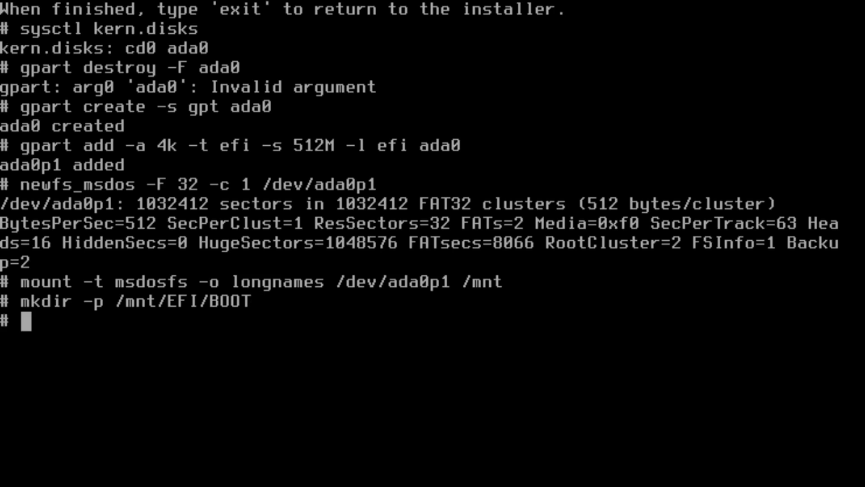
type("cp /")
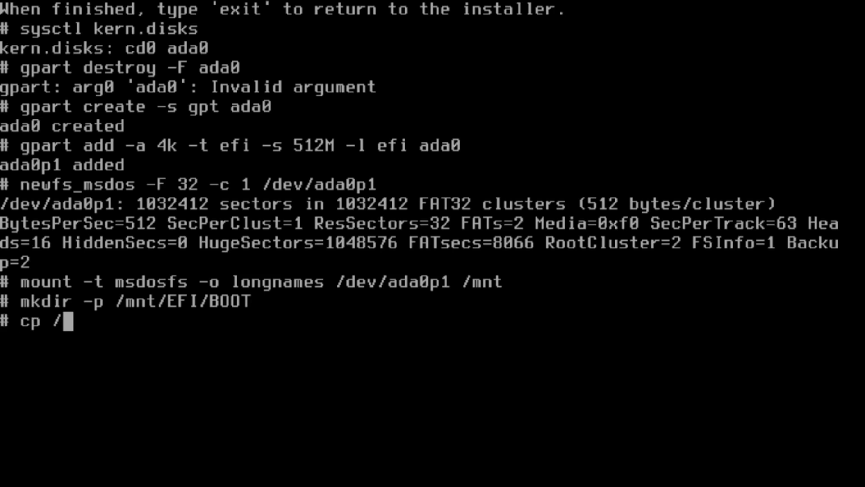
type("boot/lo")
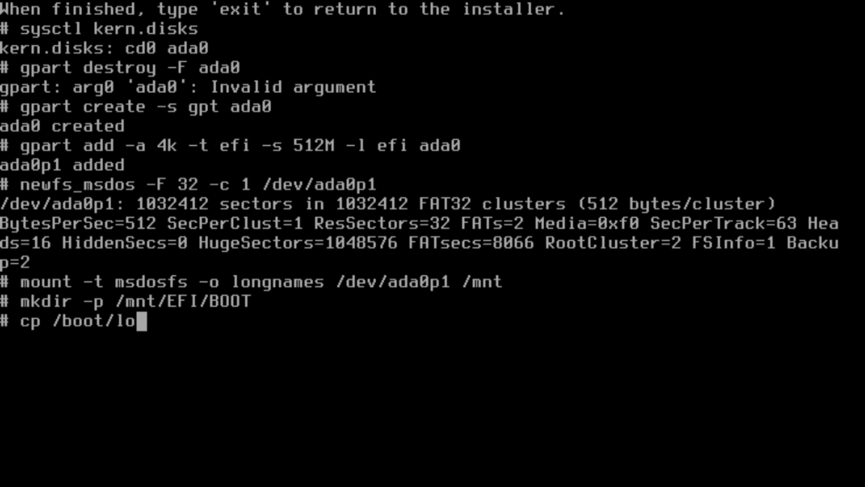
type("ader")
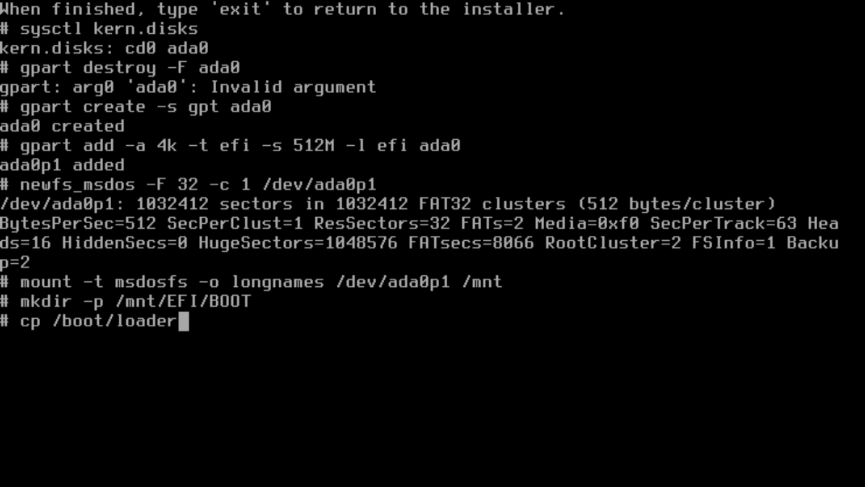
type(".efi /")
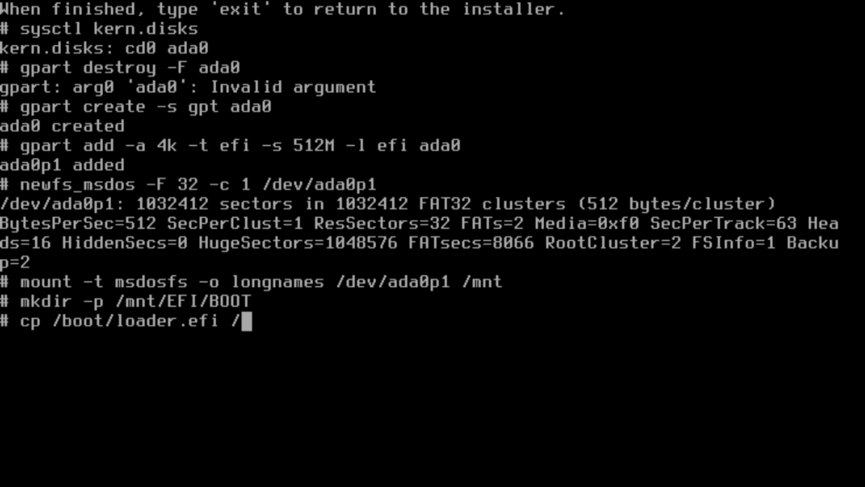
type("mnt/EF")
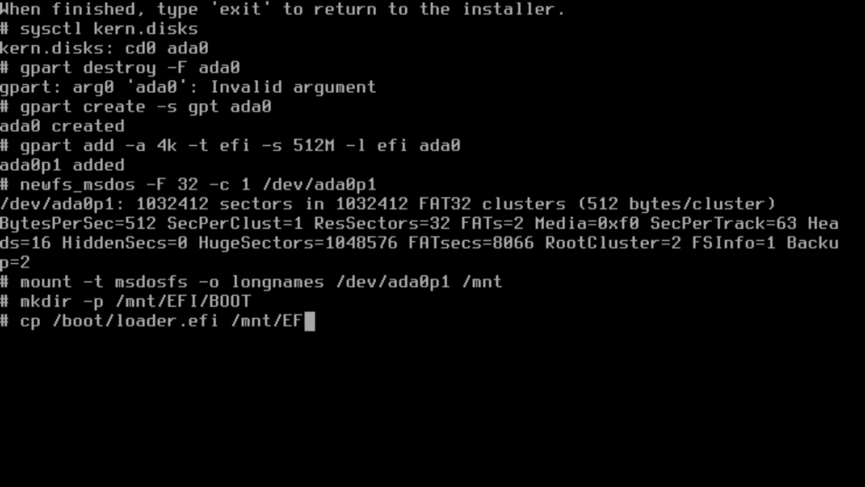
type("I/BOOT/")
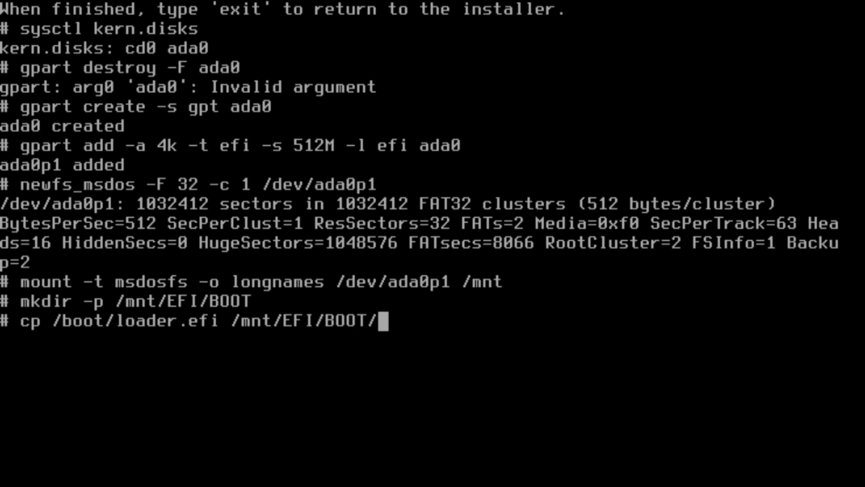
type("BOOT")
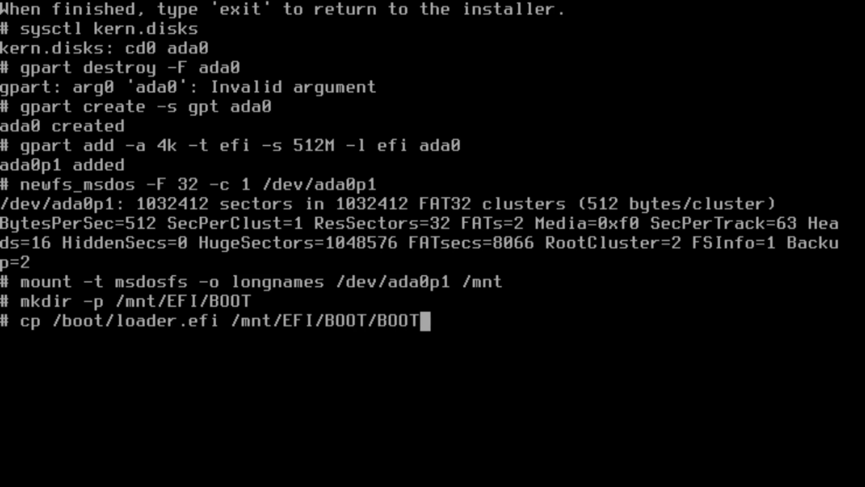
type("X64.efi")
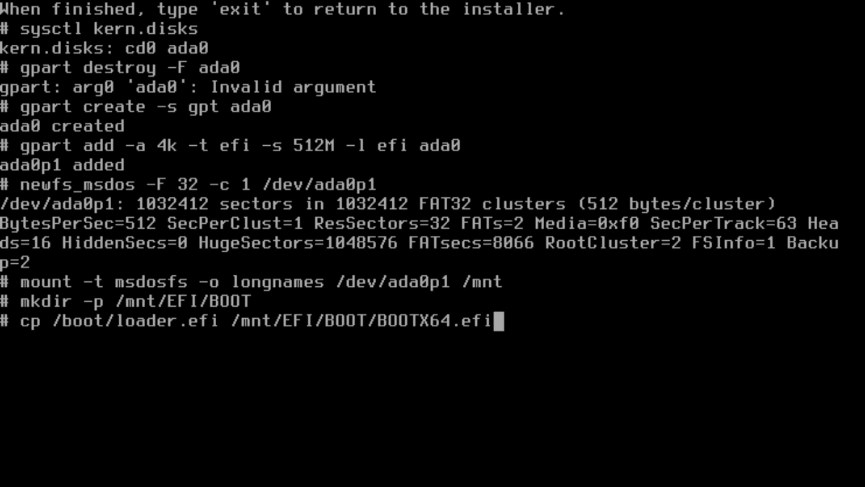
key("Return")
Add a 32G freebsd-swap partition labelled freebsd-swap on ada0 and enable swap on ada0p2.
type("gp")
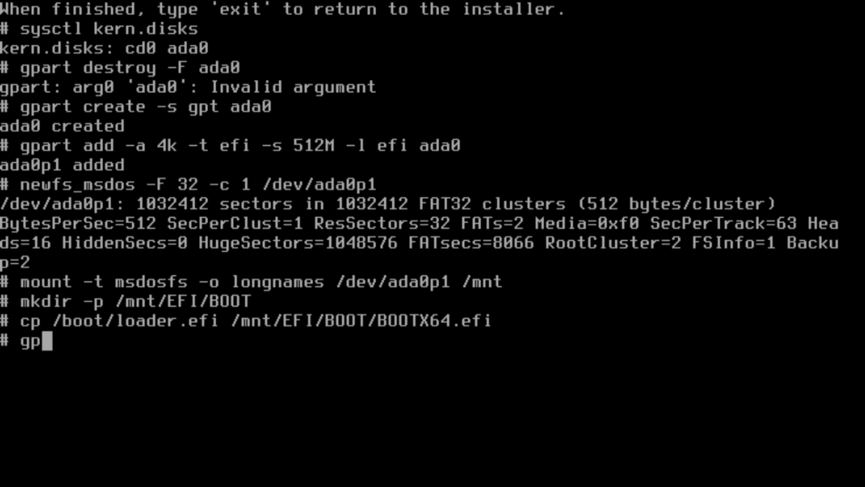
type("art add")
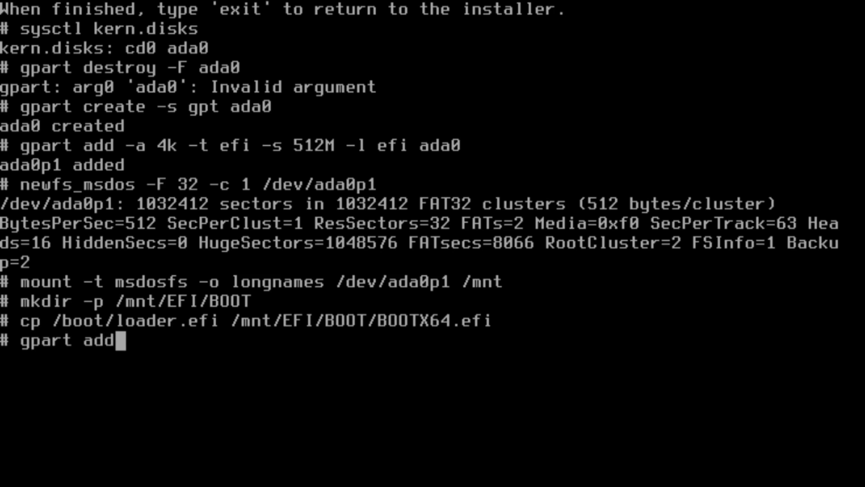
type(" -")
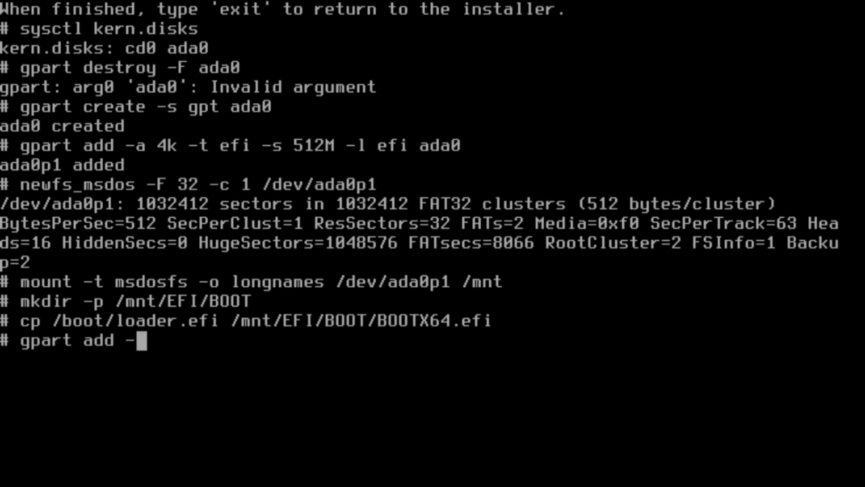
type("t ")
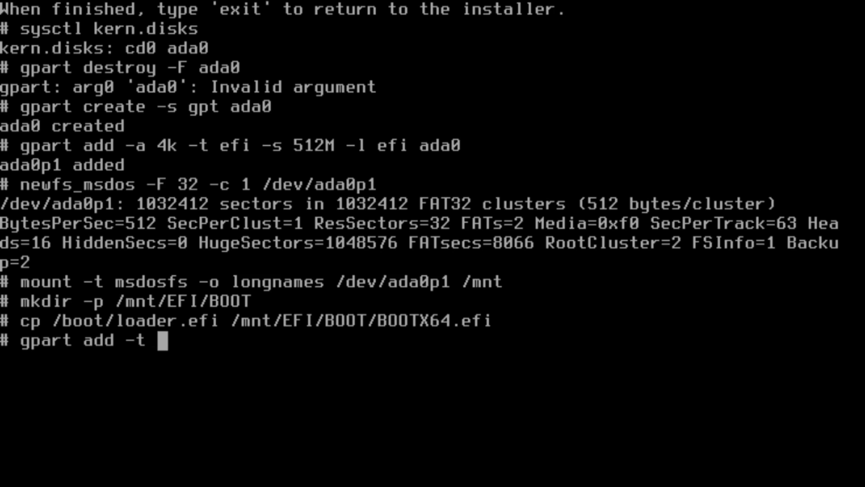
type("freebsd-")
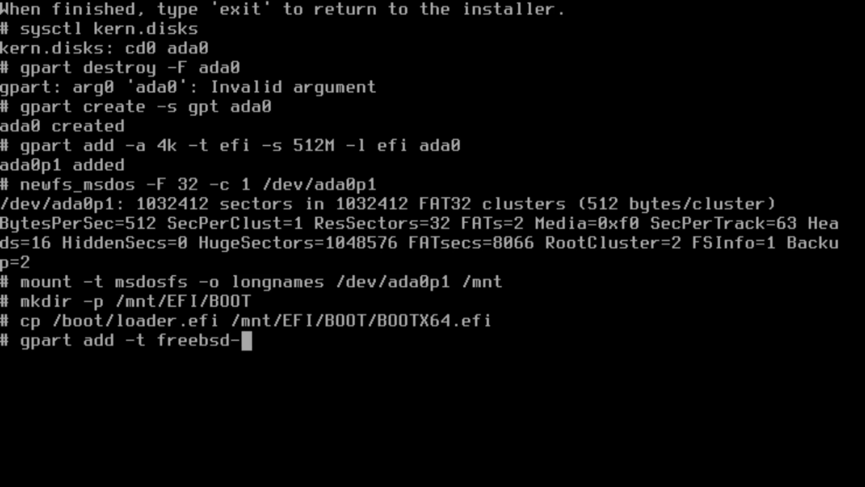
type("swap -s 32")
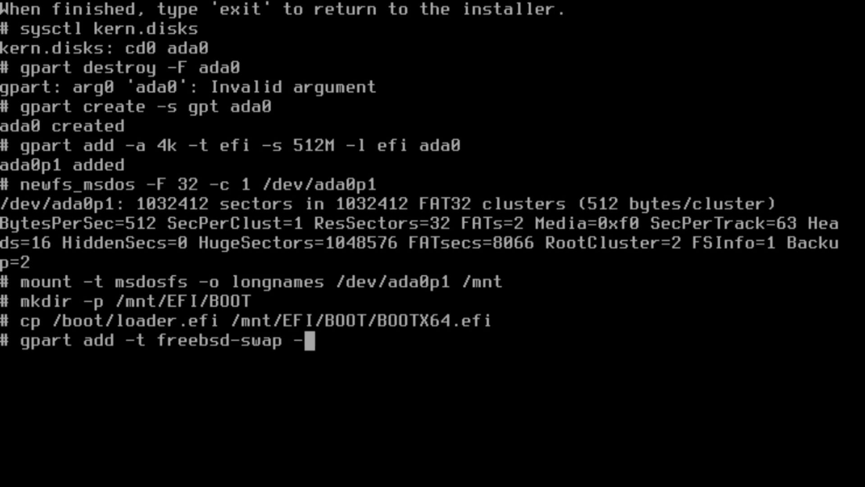
type("G")
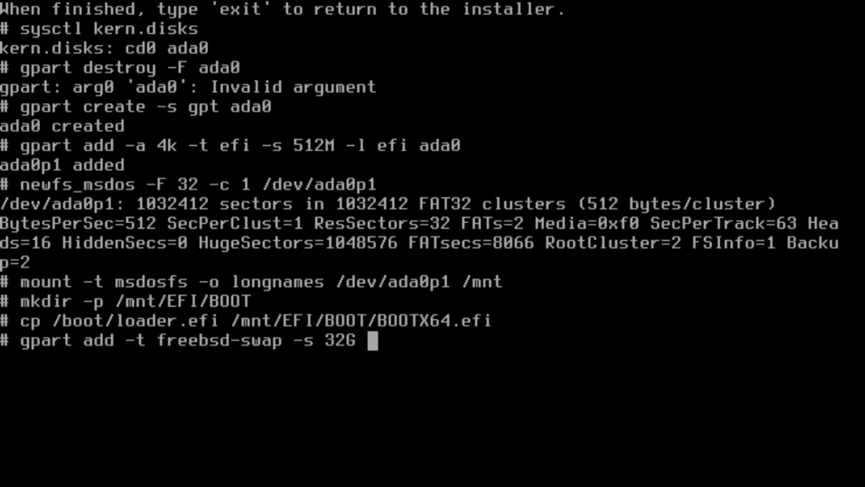
type("-l fre")
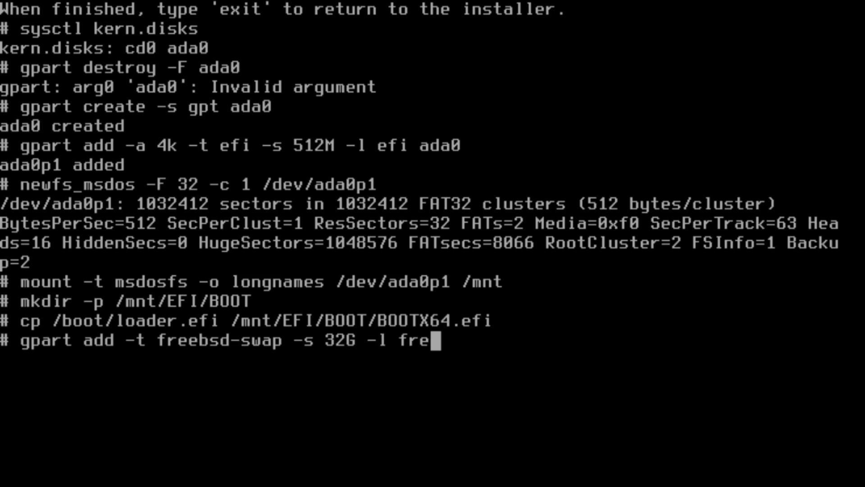
type("e-bsdsw")
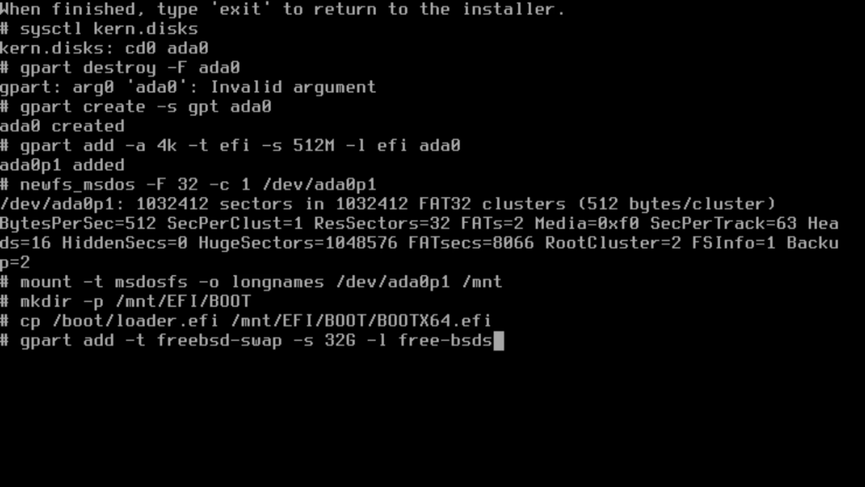
key("BackSpace")
key("BackSpace")
key("BackSpace")
key("BackSpace")
key("BackSpace")
key("BackSpace")
type("bsd-swap")
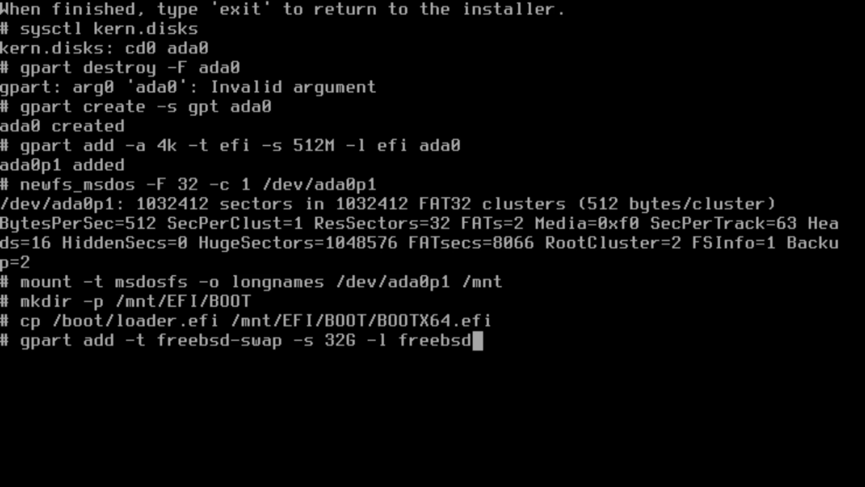
type(" ada0")
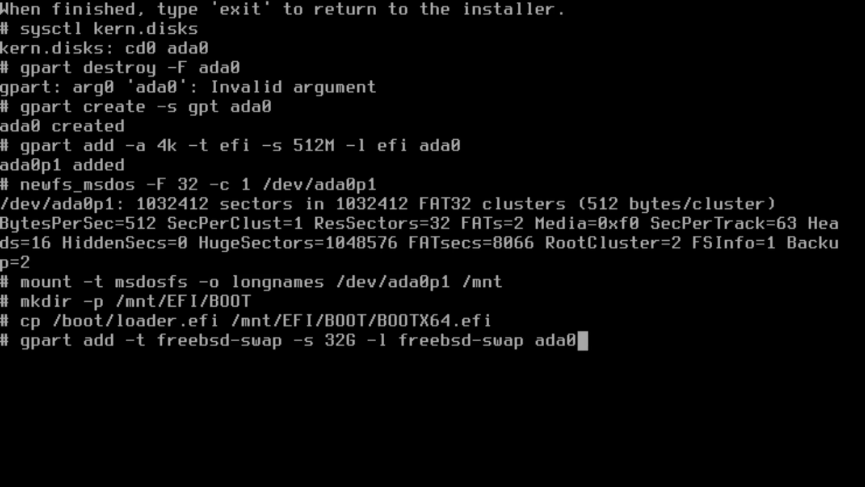
key("Return")
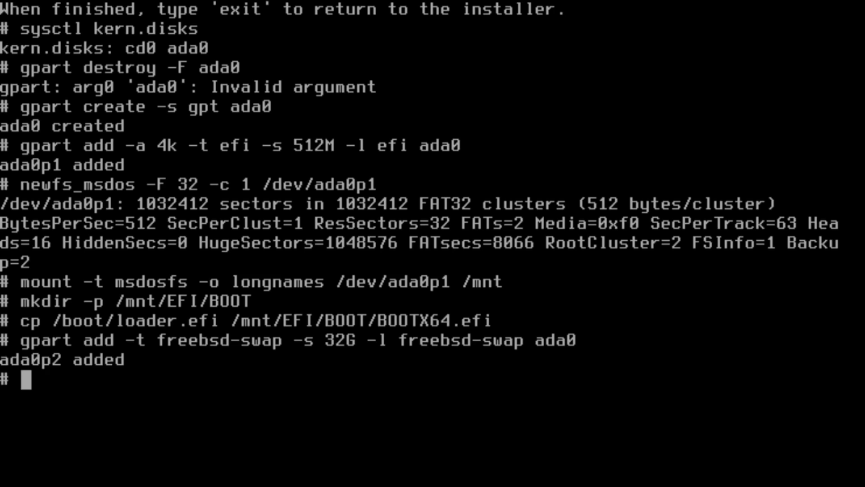
type("swap")
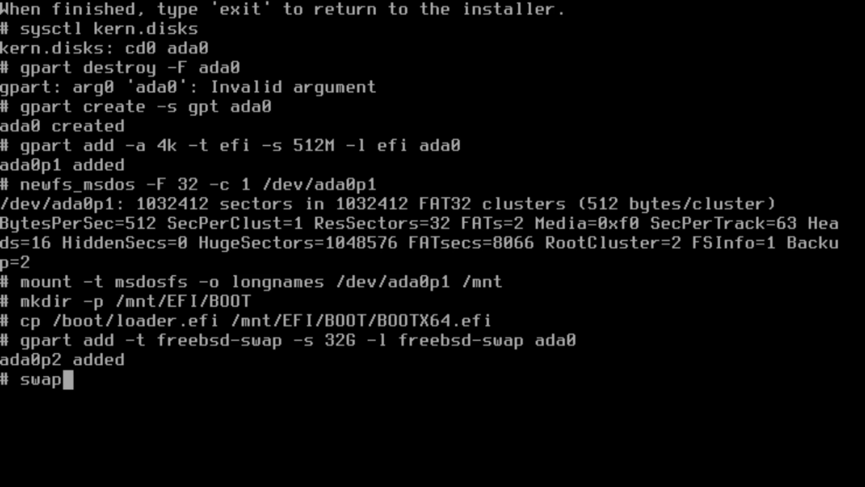
type("on /dev/ad")
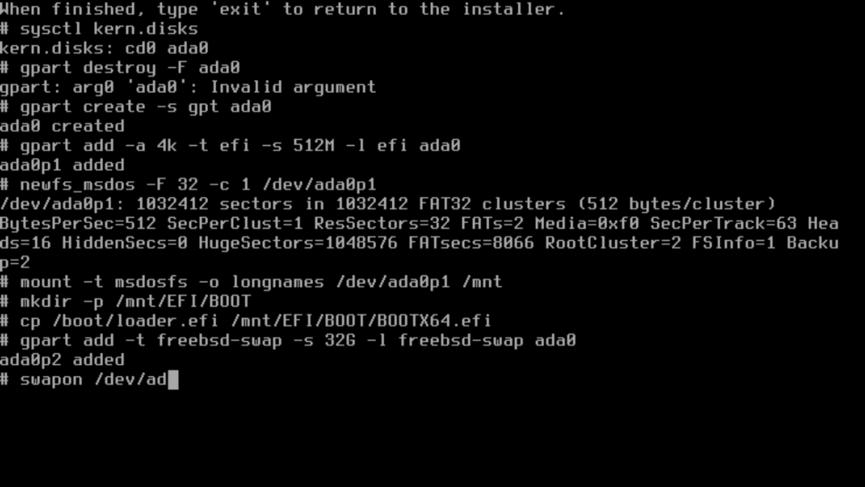
type("a0p2")
key("Return")
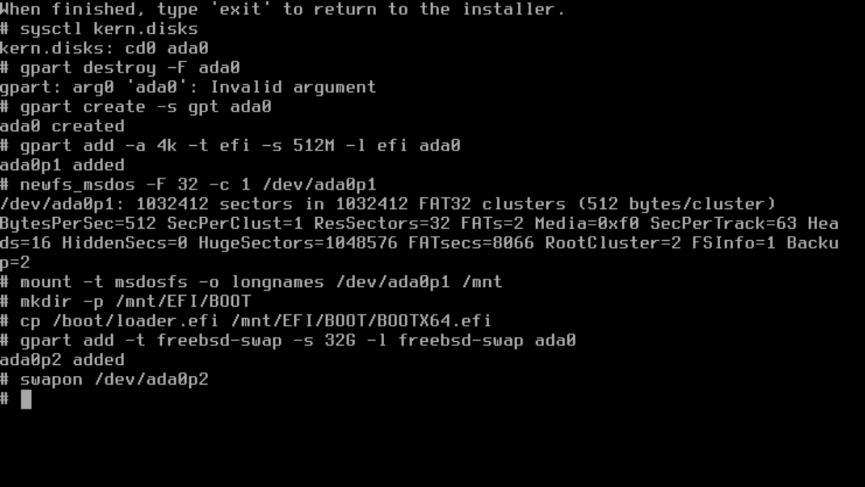
Add a freebsd-zfs partition labelled system on ada0 using all remaining space.
type("g")
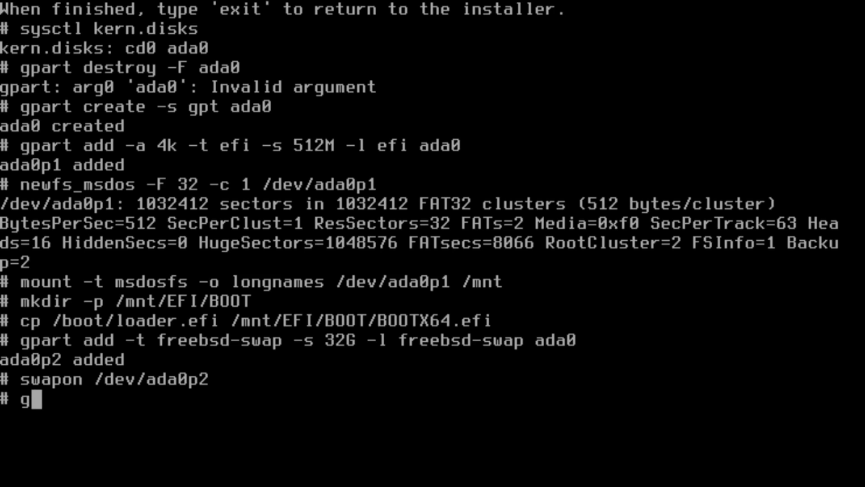
type("part ")
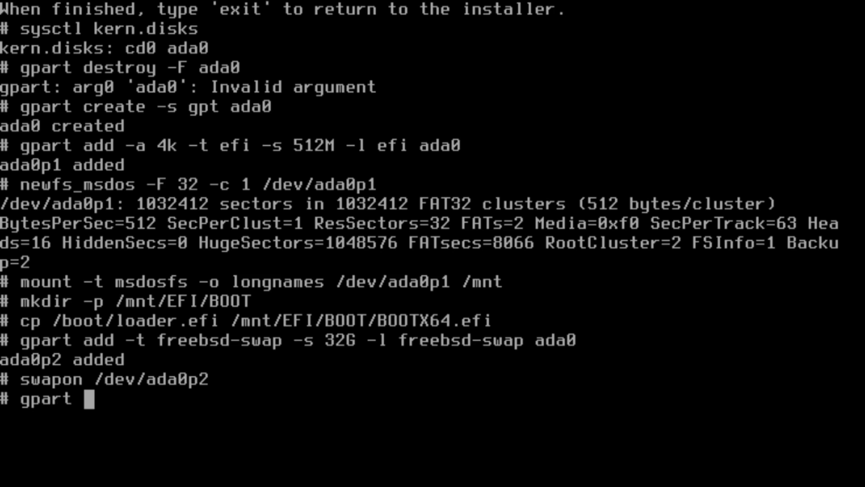
type("add -t freebsd")
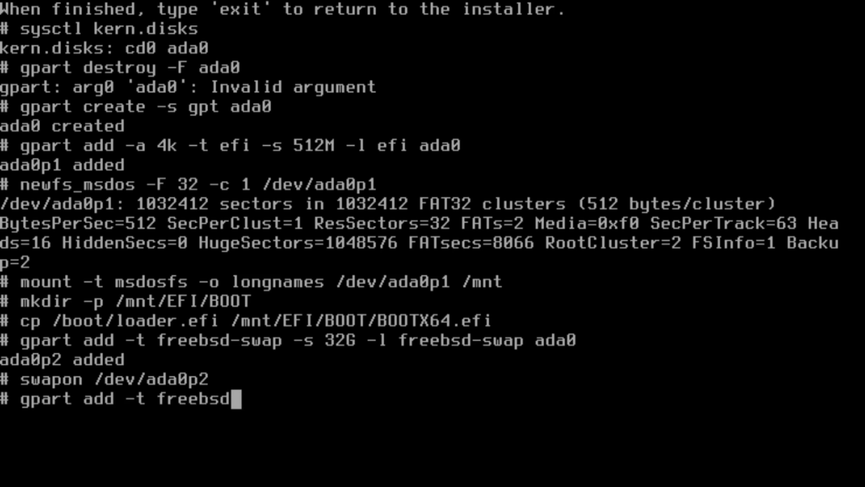
type("-zfs ")
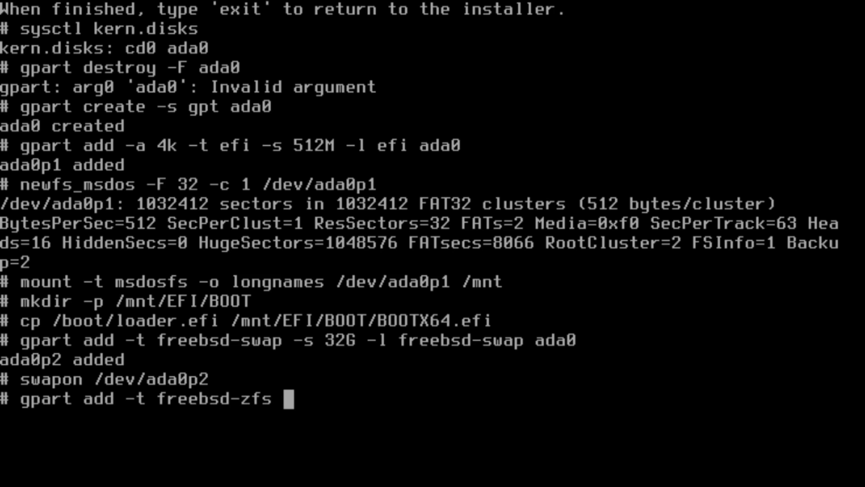
type("-")
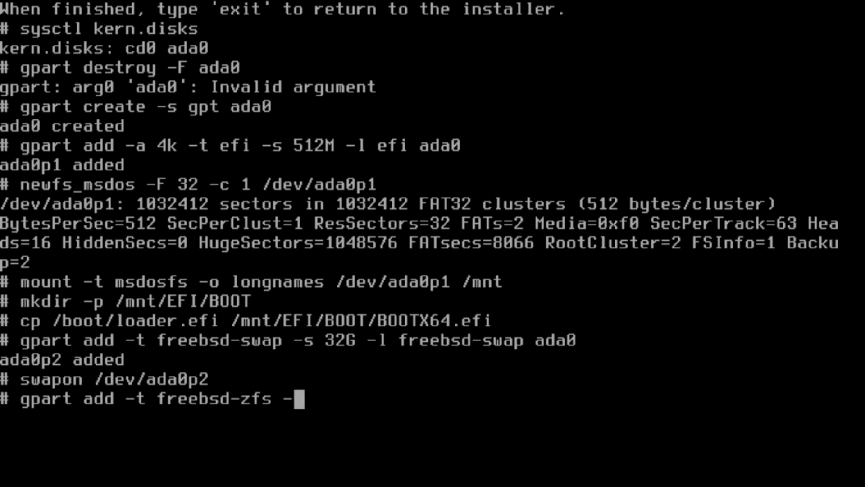
type("l system ada0")
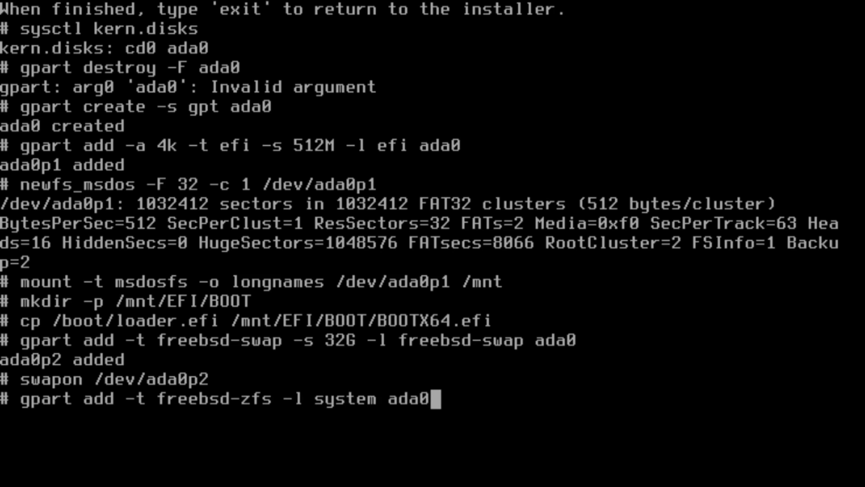
key("Return")
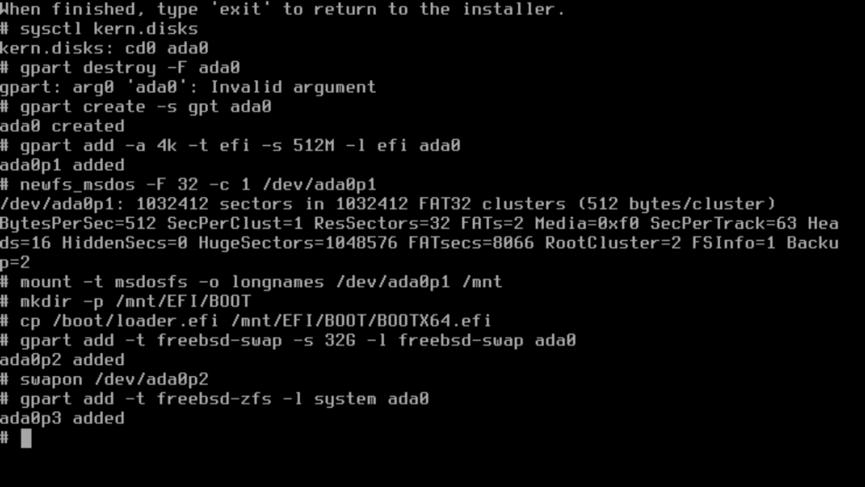
Run 'zfs import', which only prints the zfs usage summary.
type("zp")
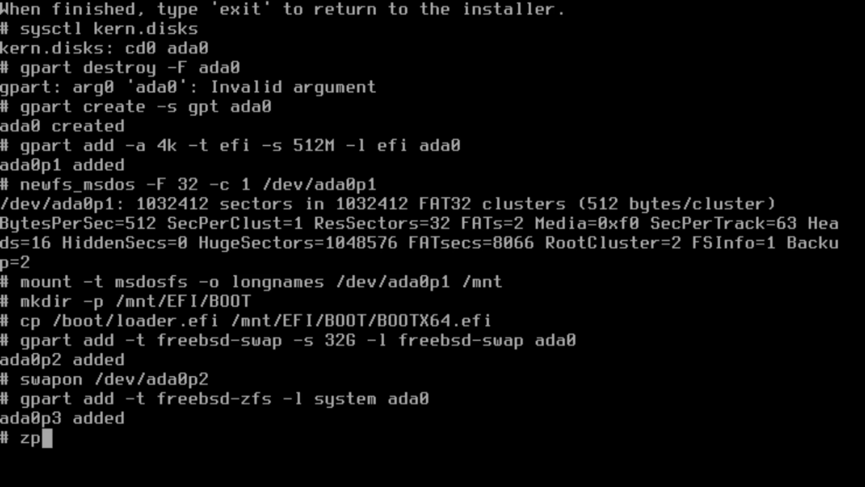
key("BackSpace")
type("fi")
key("BackSpace")
type("s ")
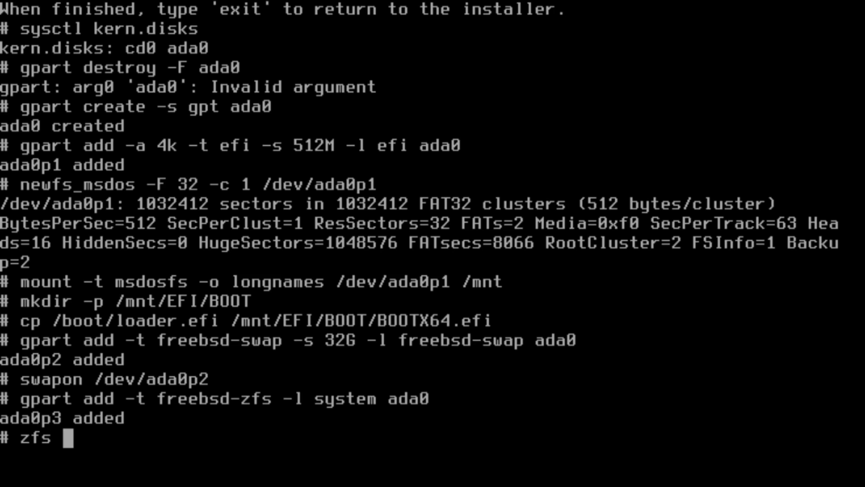
type("in")
key("BackSpace")
type("mport")
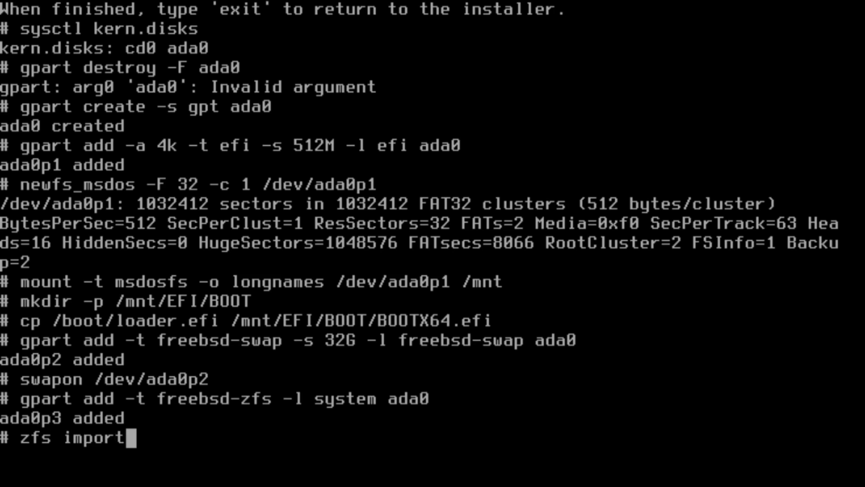
key("Return")
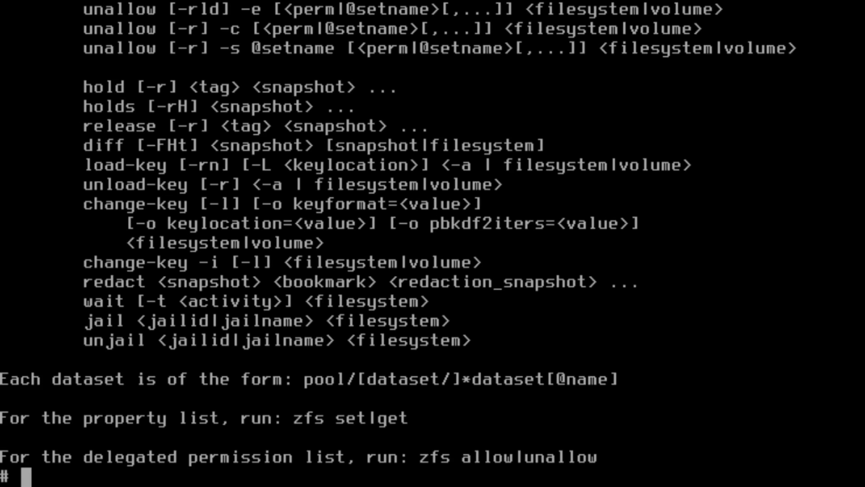
Enter 'mount -t tmpfs tmpfs /mnt' at the prompt without running it yet.
type("mount")
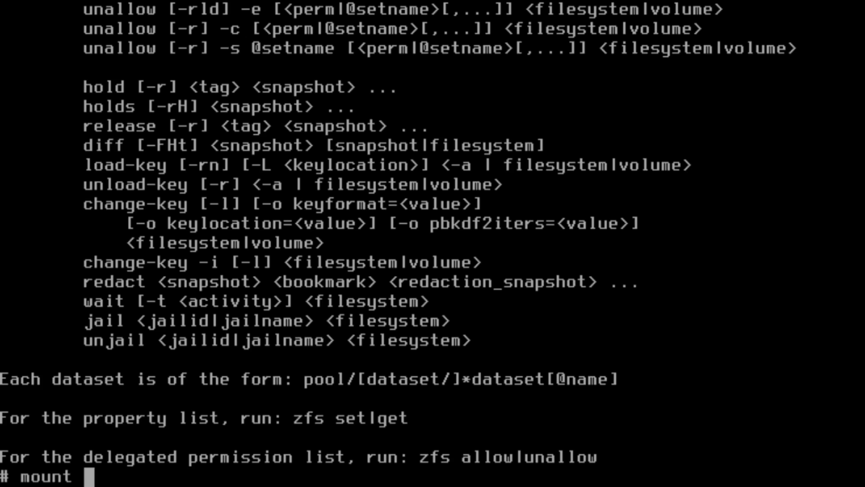
type("=")
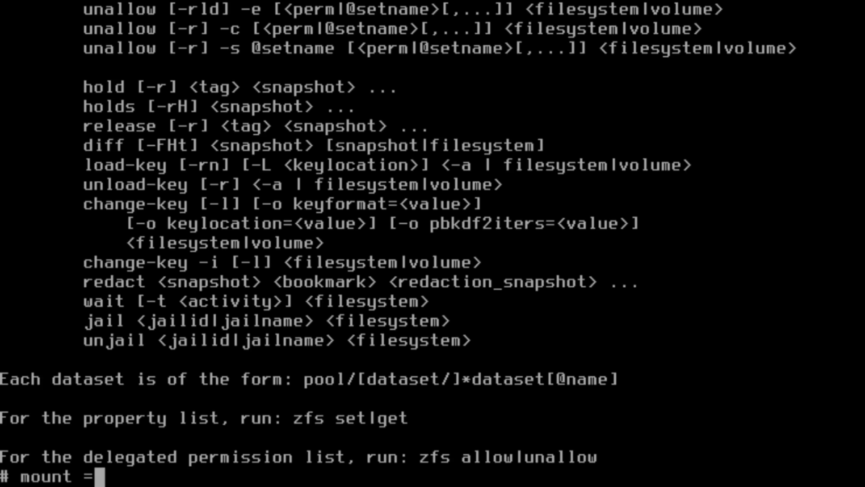
key("BackSpace")
type("-t ")
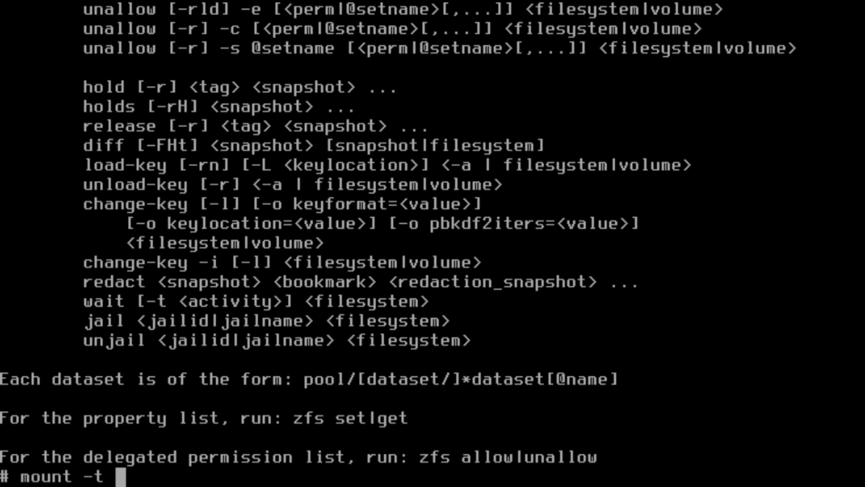
type("tmpfs ")
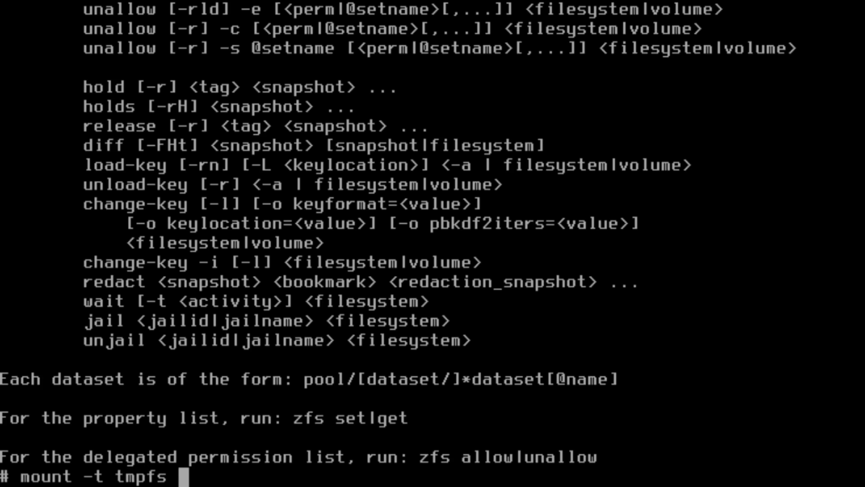
type("tmpfs /mnt")
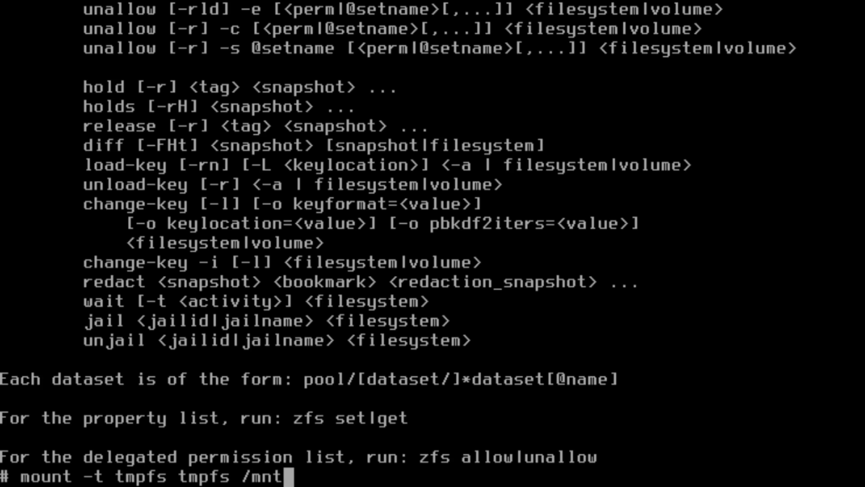
Mount tmpfs on /mnt, then create pool zroot on ada0p3 with altroot=/mnt.
key("Return")
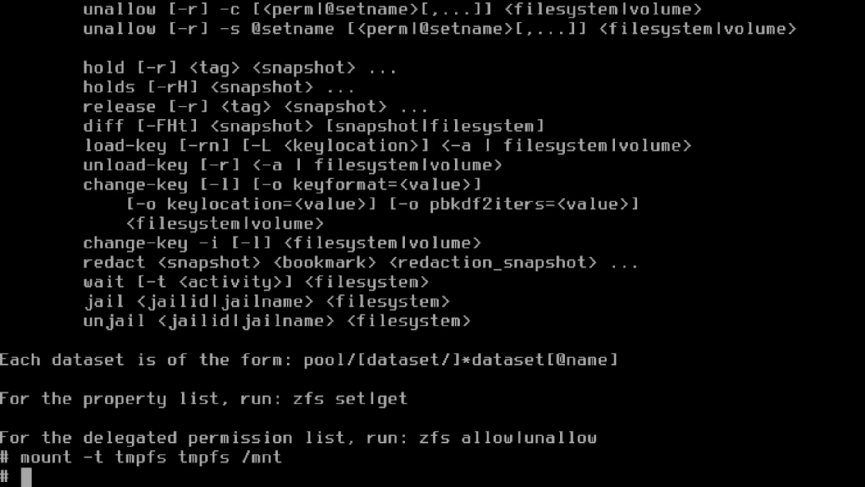
type("zpool -")
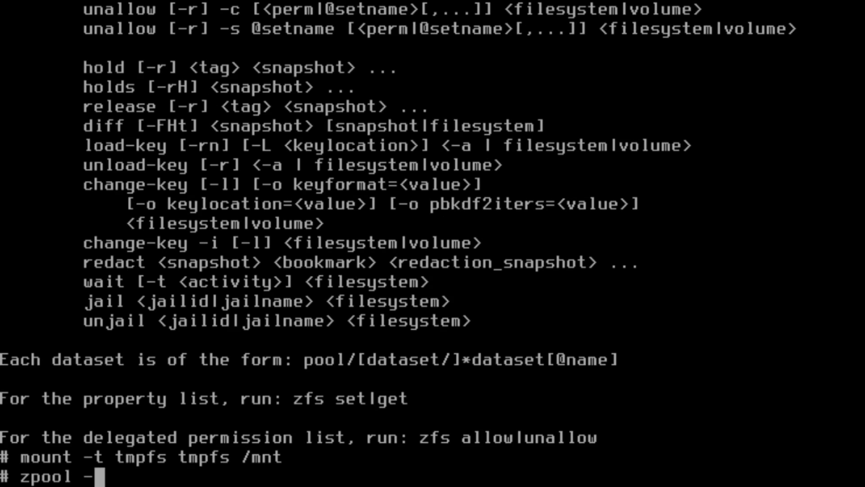
key("BackSpace")
type("create ")
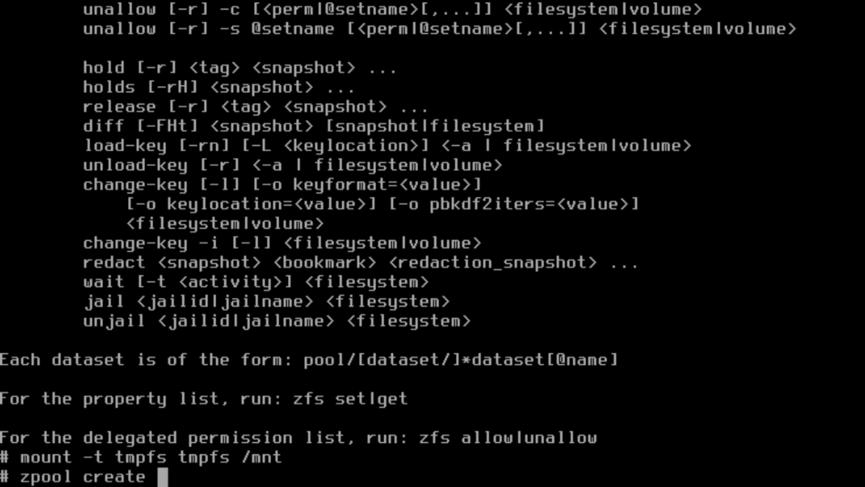
type("-o ")
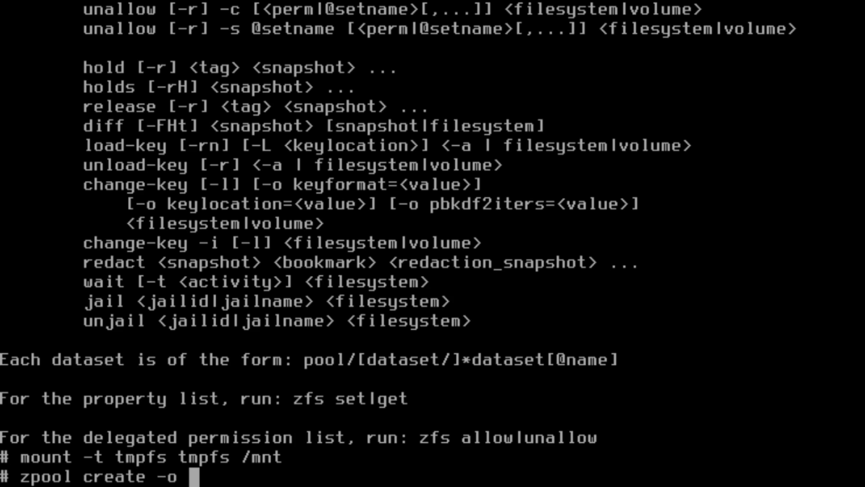
type("alt")
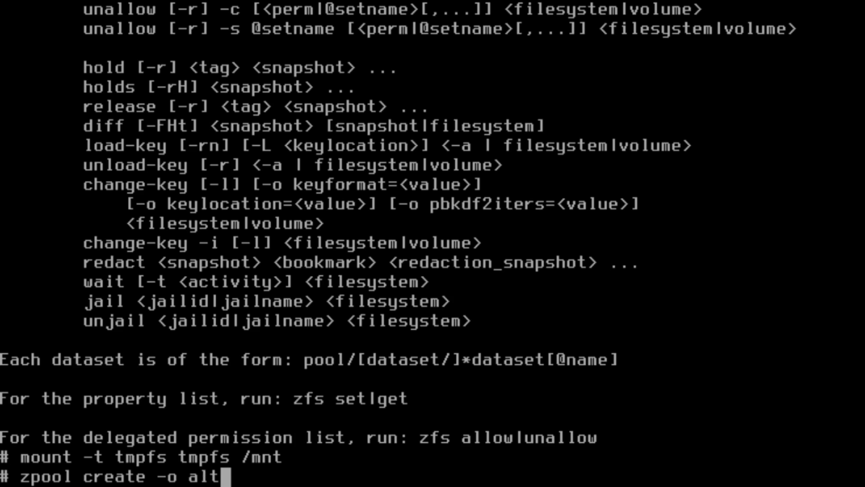
type("root-")
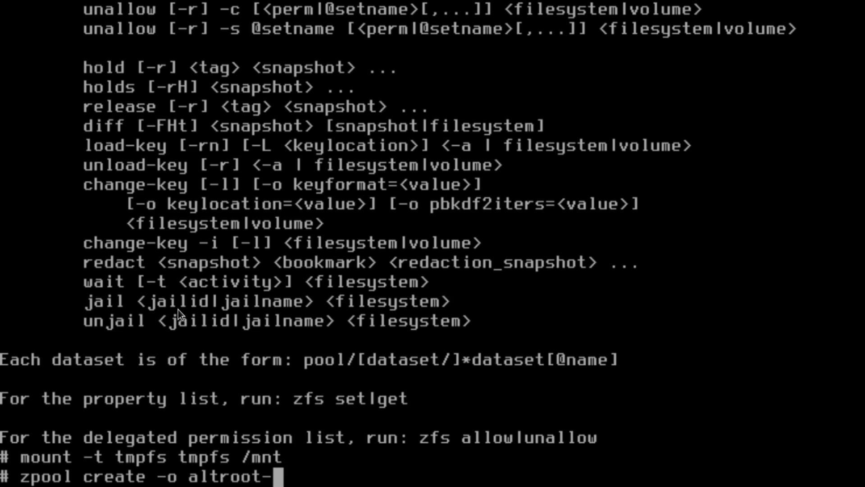
key("BackSpace")
type("=")
type("/mnt zroot ada9")
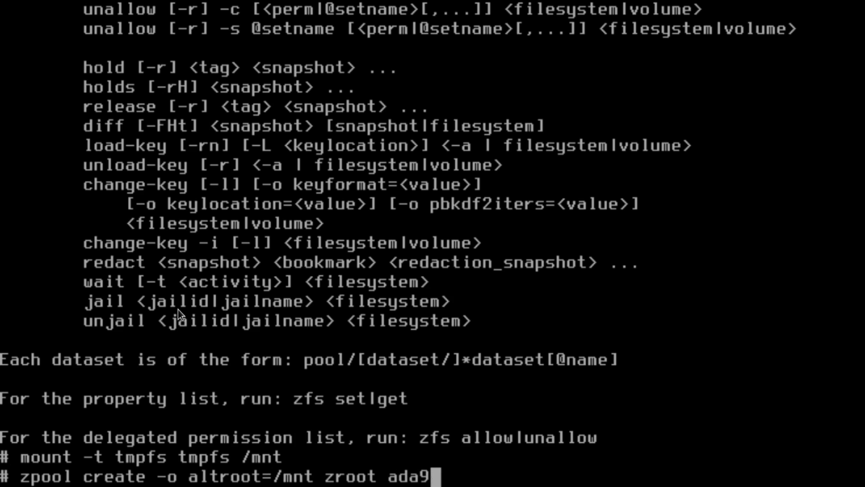
key("BackSpace")
type("0p3")
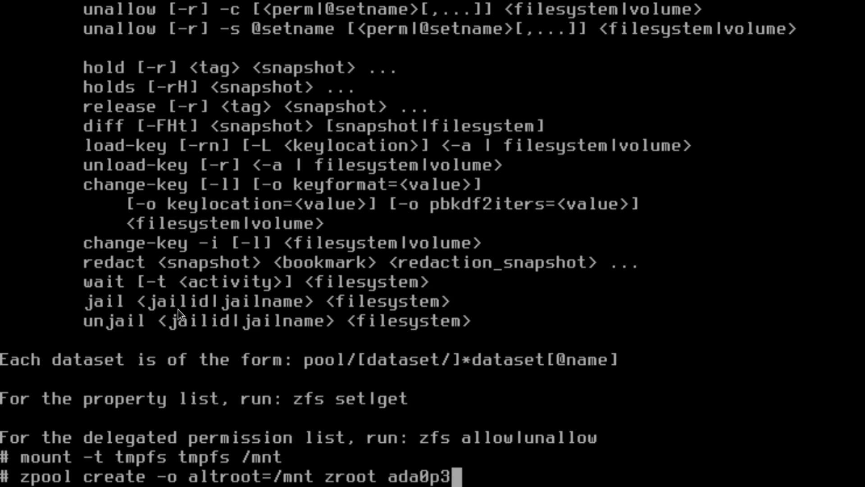
key("Return")
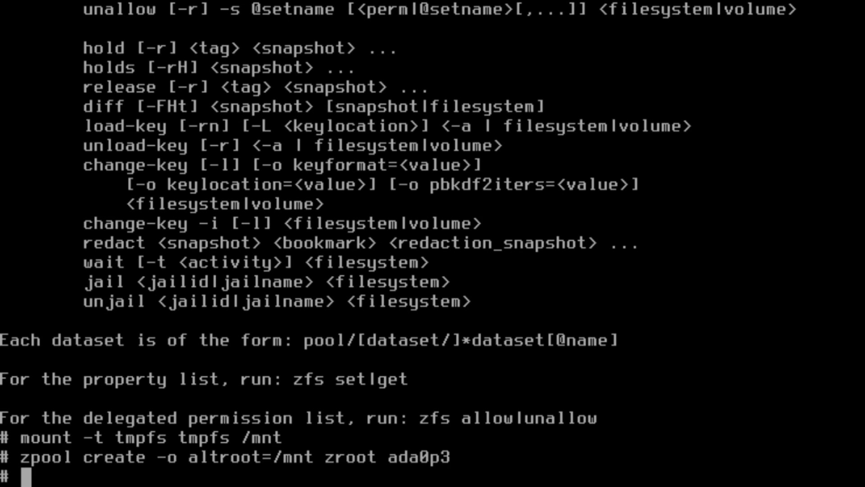
Turn on compression for zroot with 'zfs set compression=on zroot'.
type("s")
key("BackSpace")
type("zfs ")
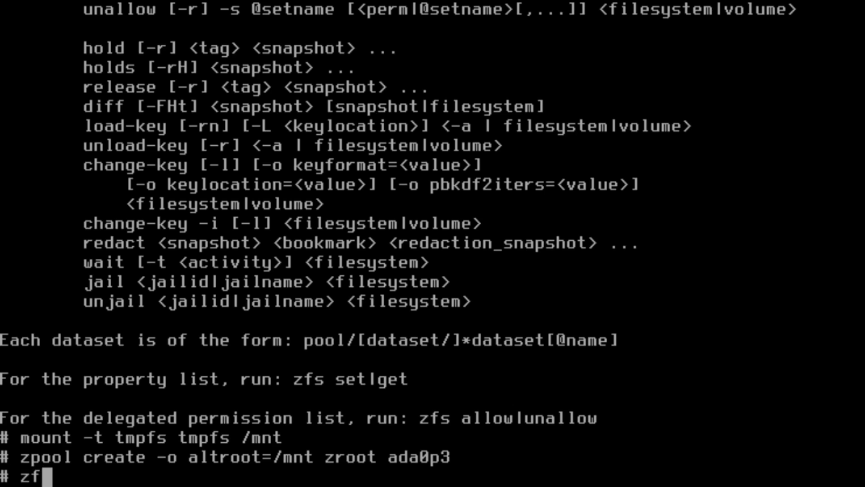
type("set c")
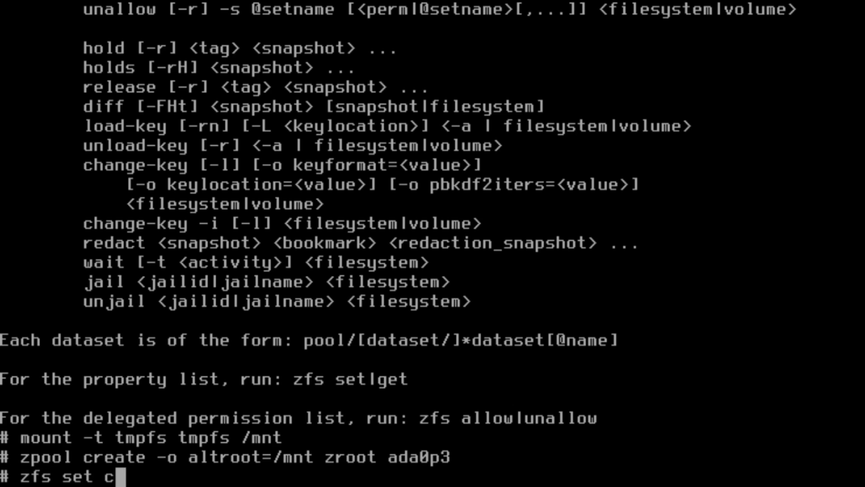
type("ompression=on zroot")
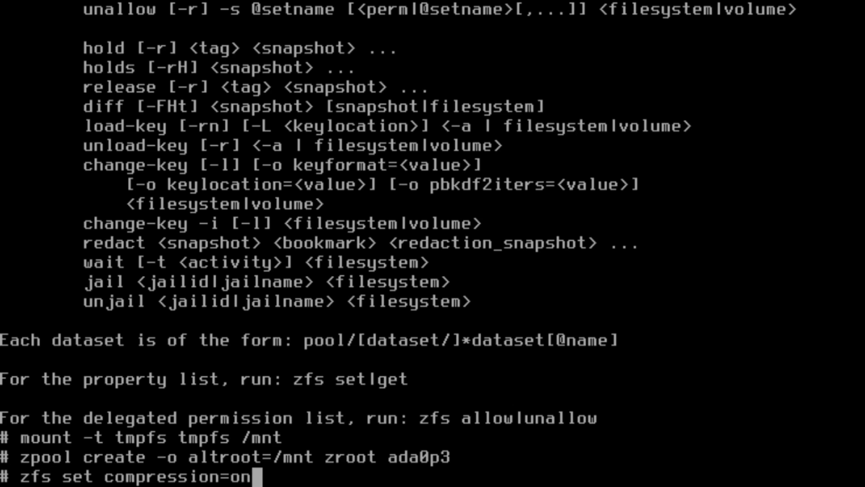
key("Return")
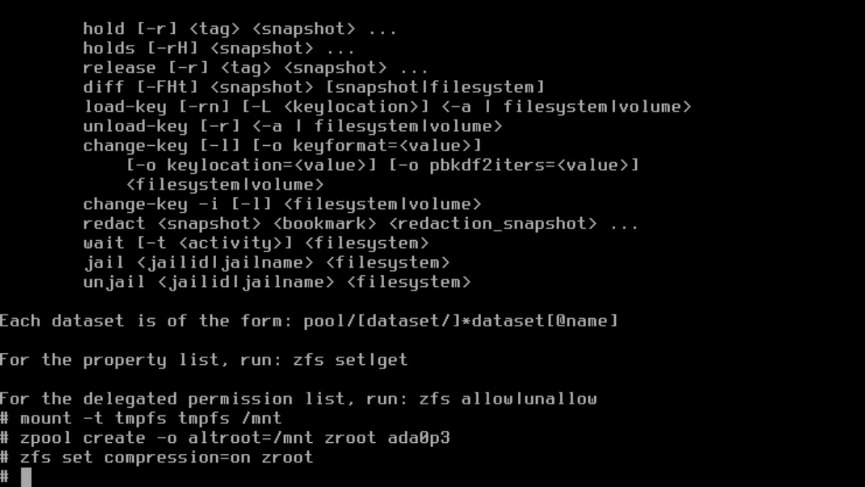
Create zroot/ROOT with mountpoint=none; a repeat create with mountpoint=/ fails as already existing.
type("zfs ")
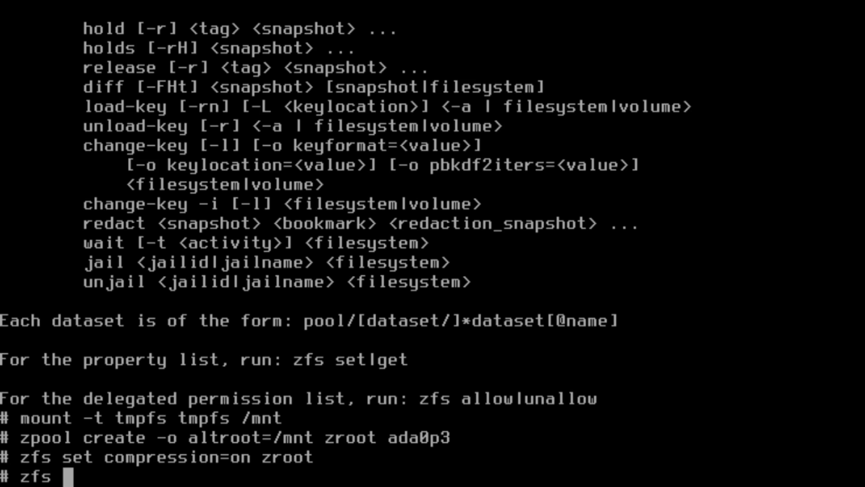
type("create ")
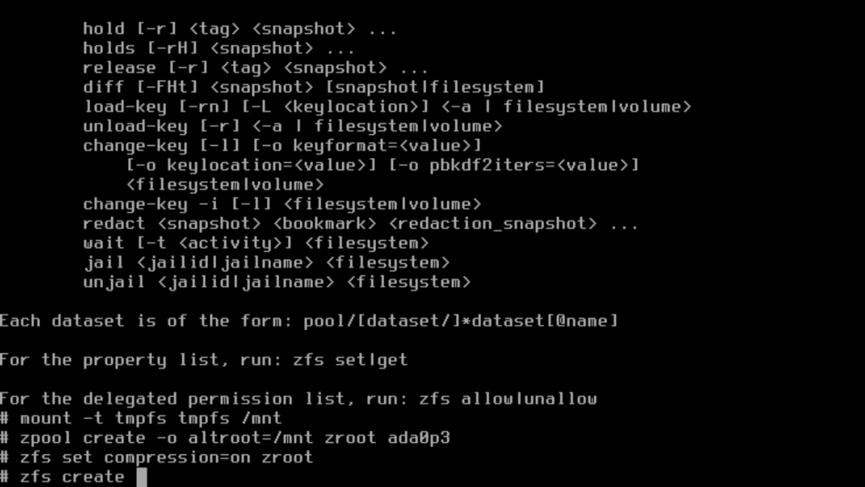
type("-o mountpoint")
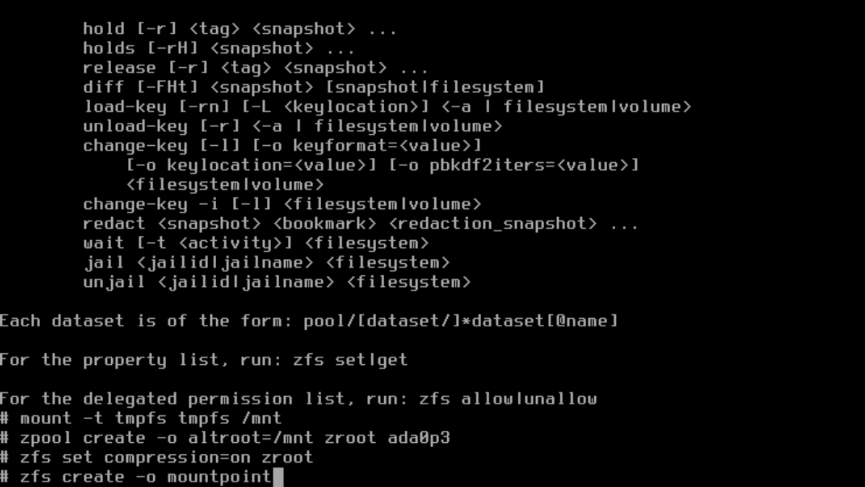
type("=none zroot")
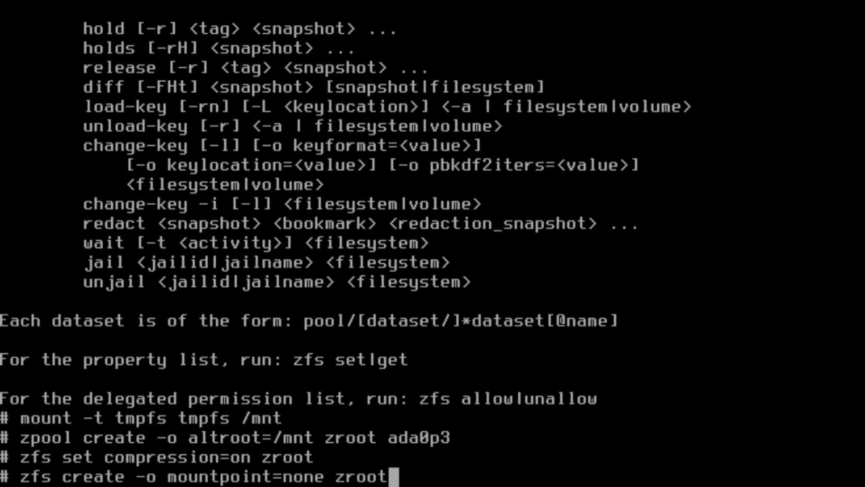
type("/ROOT")
key("Return")
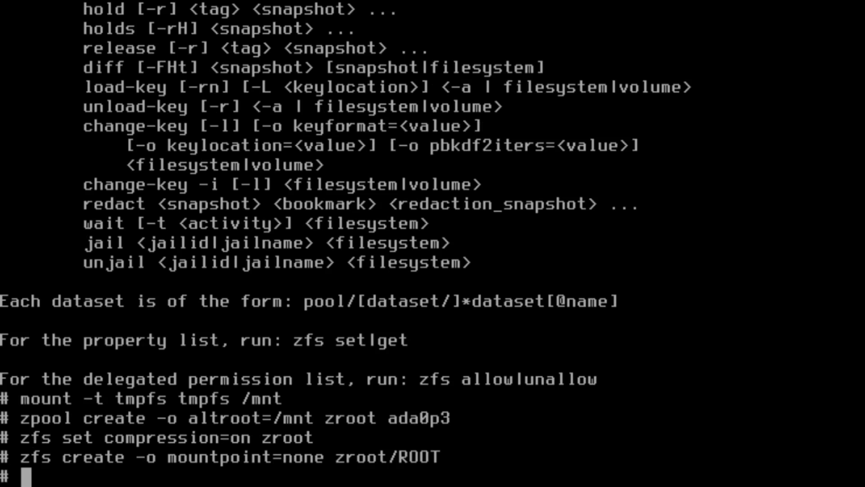
type("zfs create -")
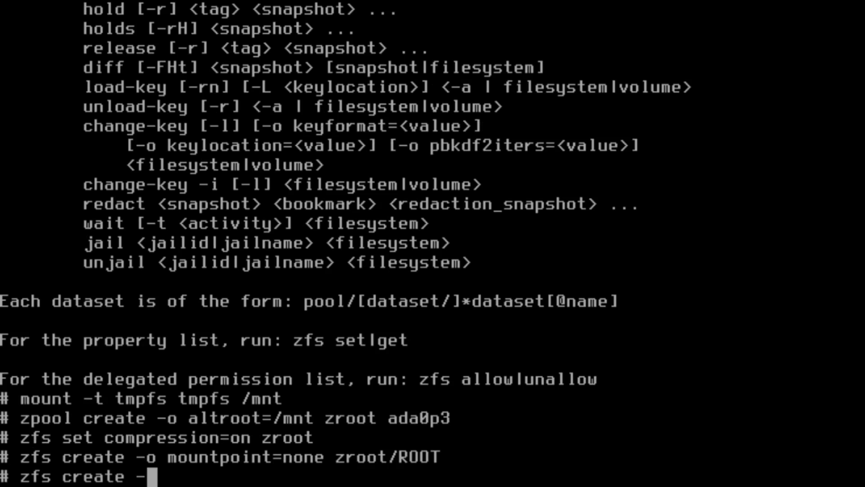
type("o mountpoint")
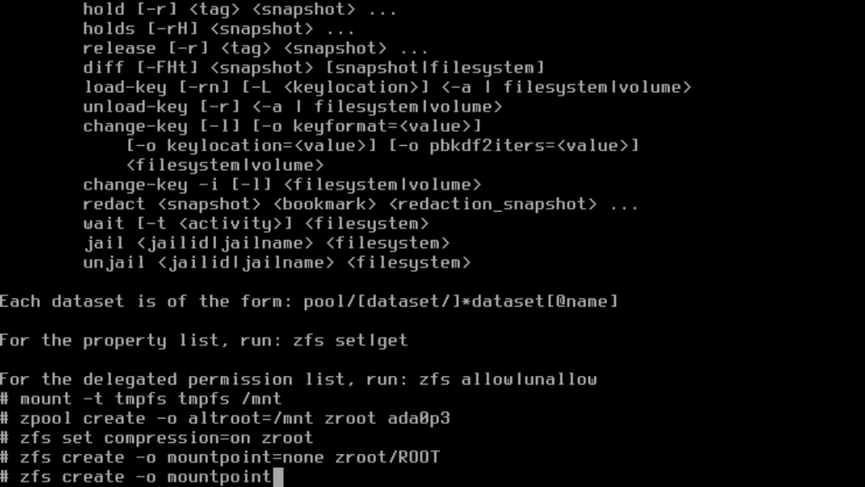
type("=/")
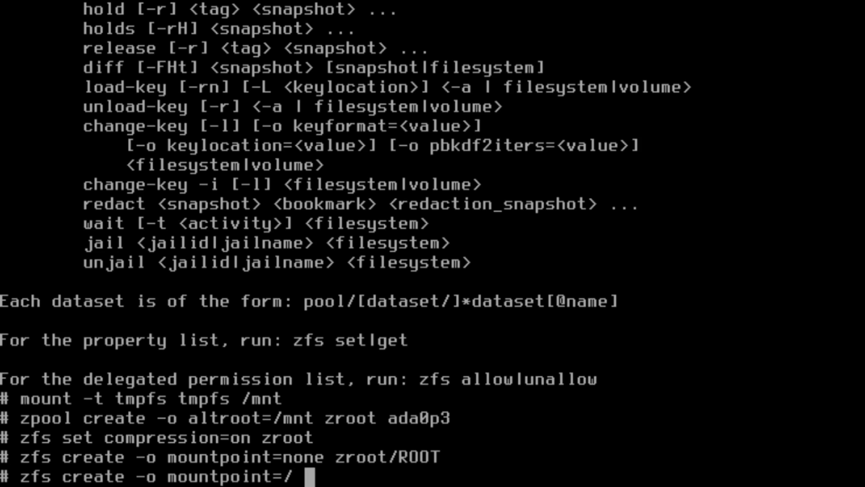
type(" zroot/ROOT")
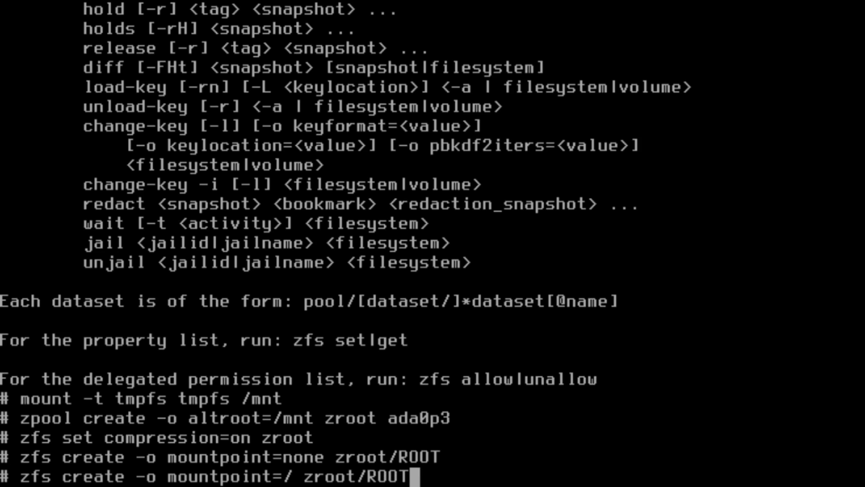
key("Return")
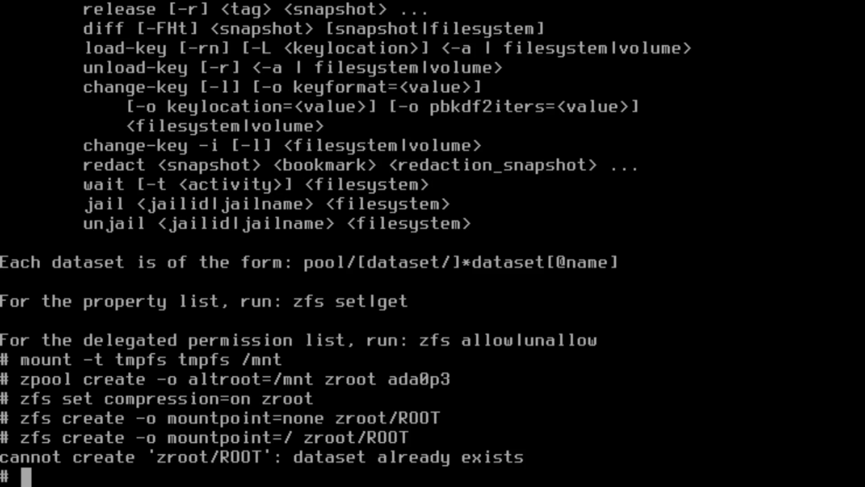
Create dataset zroot/ROOT/default with mountpoint=/ and canmount=noauto.
key("Up")
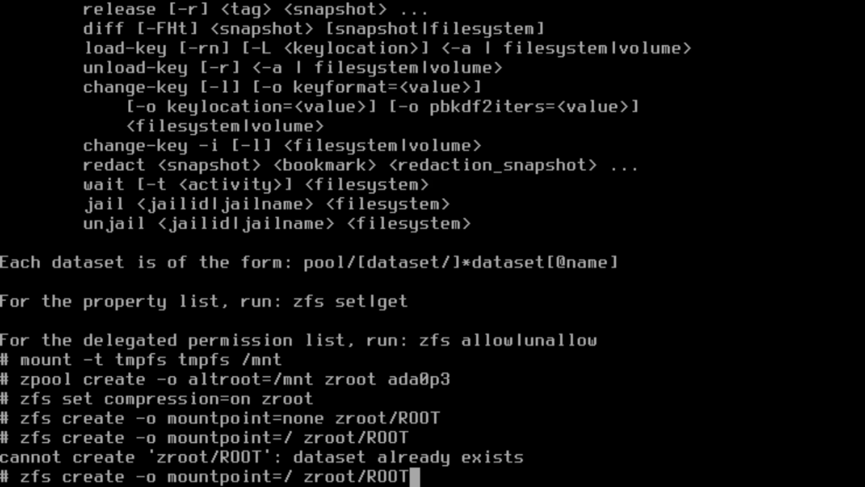
key("Left")
key("Left")
key("Left")
key("Left")
key("Left")
key("Left")
key("Left")
key("Left")
key("Left")
key("Left")
key("Left")
key("Left")
key("Left")
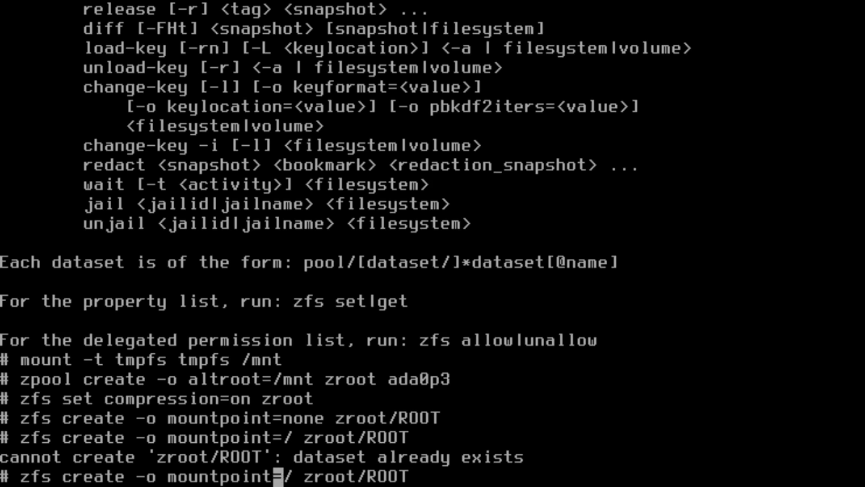
key("Right")
key("Right")
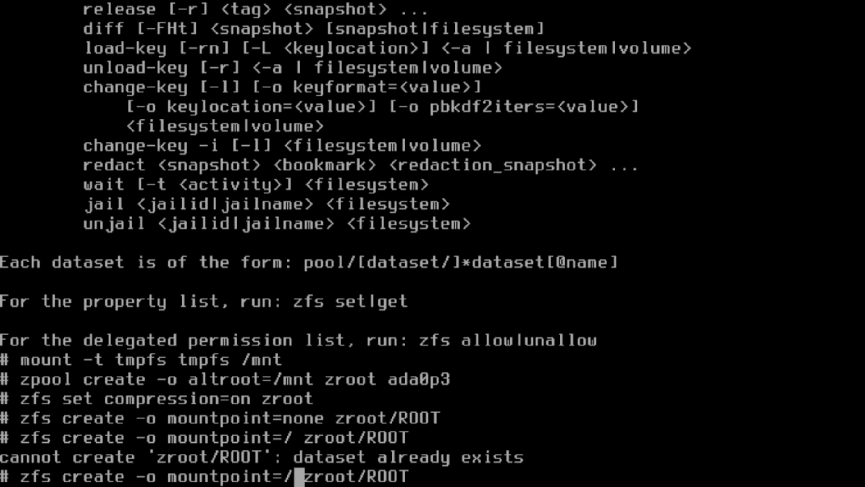
key("End")
key("BackSpace")
key("BackSpace")
key("BackSpace")
key("BackSpace")
key("BackSpace")
key("BackSpace")
key("BackSpace")
key("BackSpace")
key("BackSpace")
key("BackSpace")
key("BackSpace")
key("BackSpace")
key("BackSpace")
key("BackSpace")
key("BackSpace")
key("BackSpace")
key("BackSpace")
key("BackSpace")
key("BackSpace")
key("BackSpace")
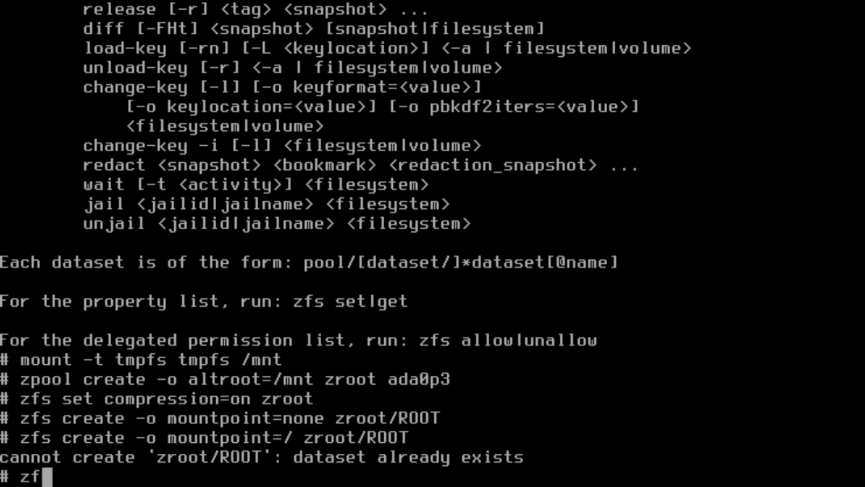
key("BackSpace")
key("BackSpace")
type("zfs ")
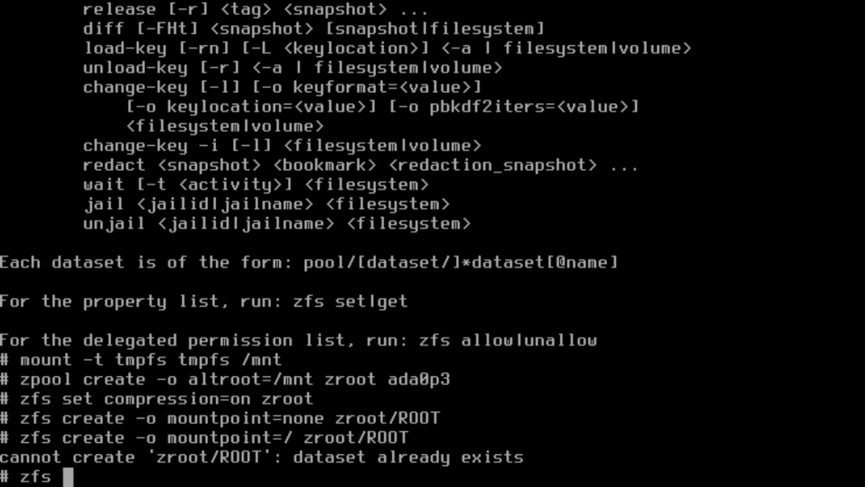
type("create -o mountp")
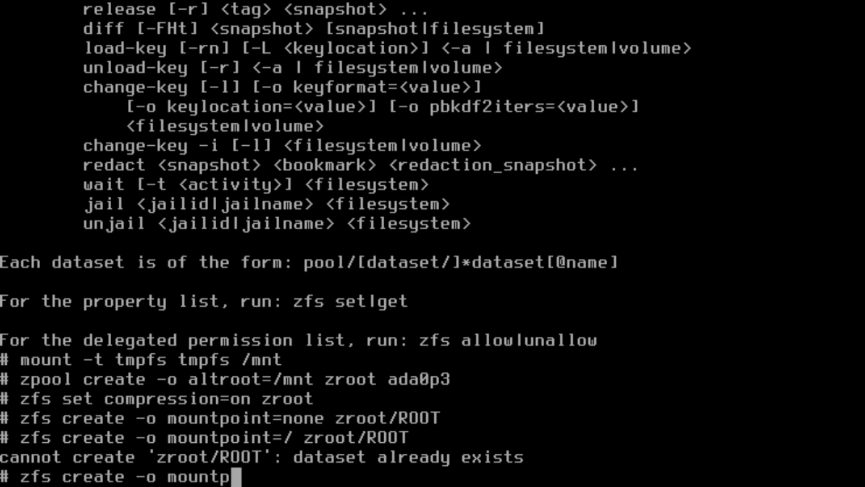
type("oint=/ 0")
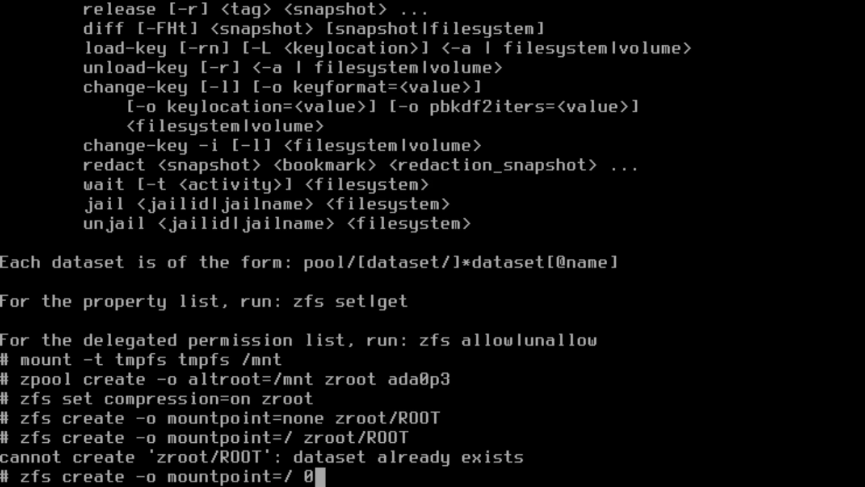
type("o")
key("BackSpace")
key("BackSpace")
type("-o")
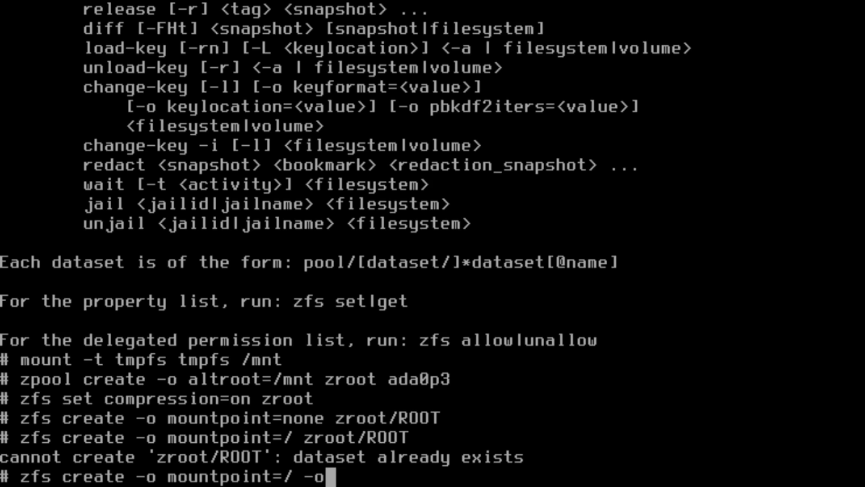
type(" canmount=n")
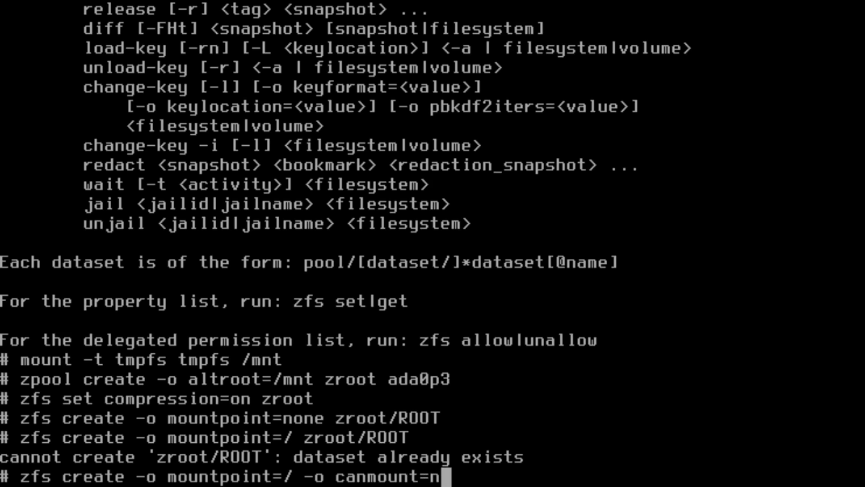
type("oauto zroot/ROO")
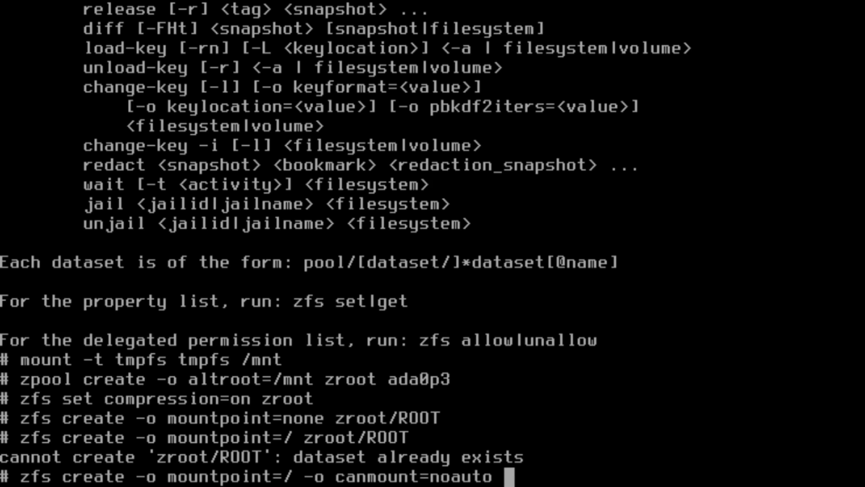
type("T/default")
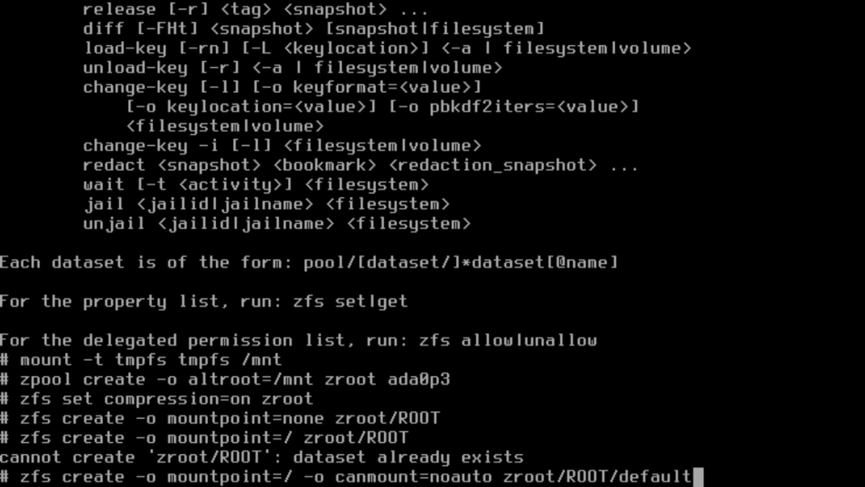
key("Return")
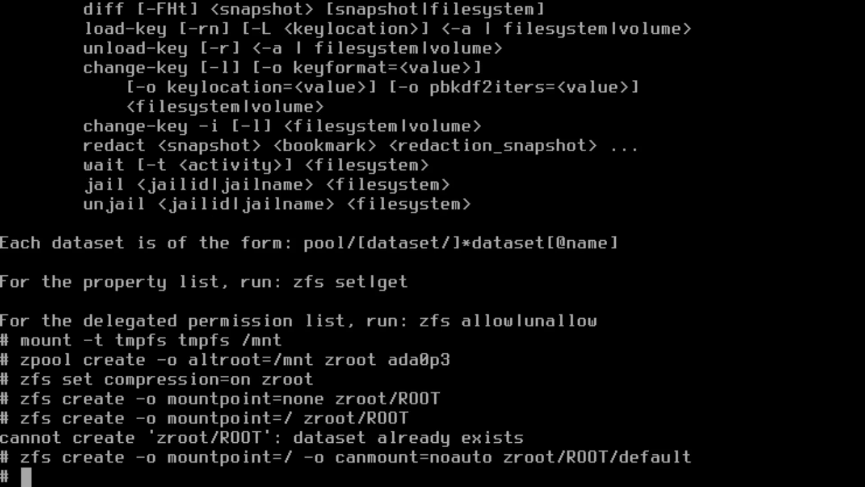
Mount zroot/ROOT/default on /mnt using 'mount -t zfs'.
type("mount ")
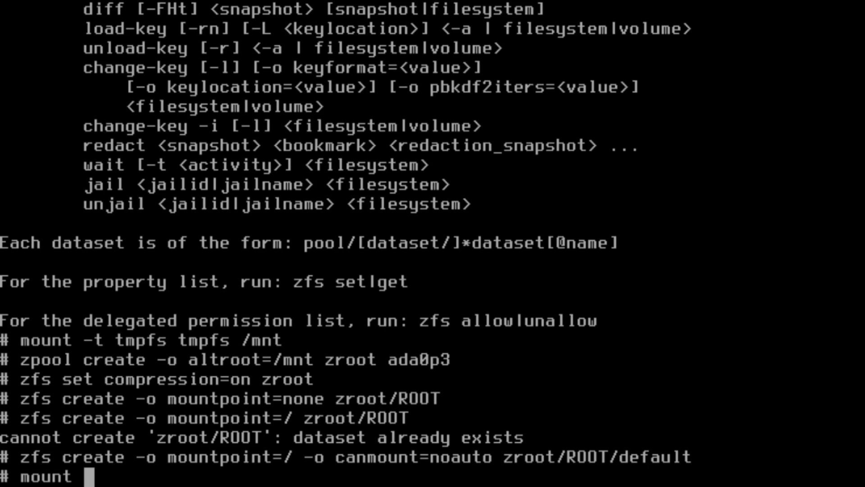
type("-t ")
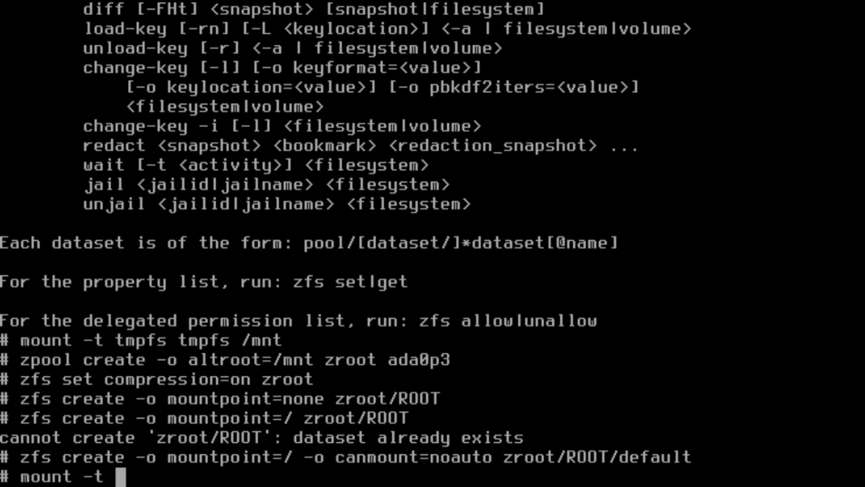
type("zfs zroot/")
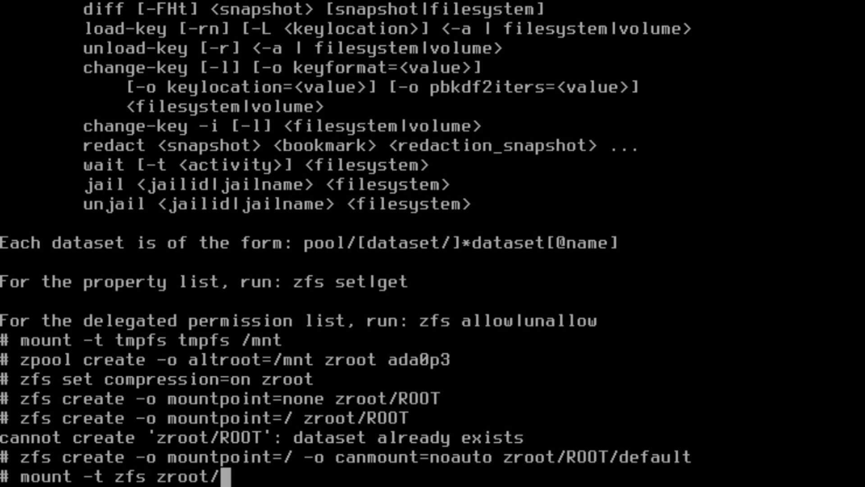
type("ROOT/default /mnt")
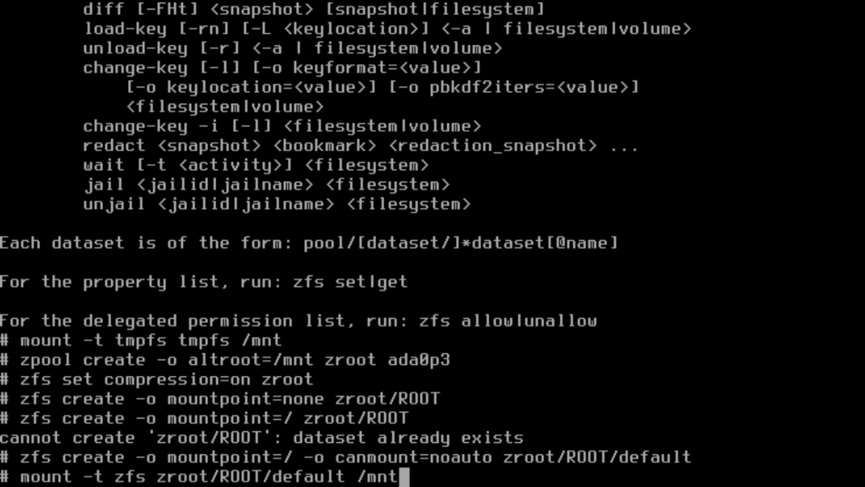
key("Return")
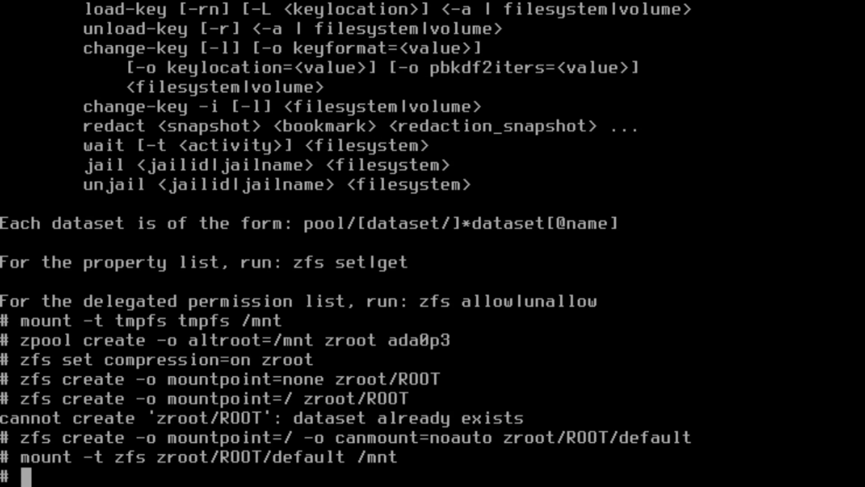
Create symlink /mnt/home pointing to /usr/home with 'ln -s'.
type("ln -s ")
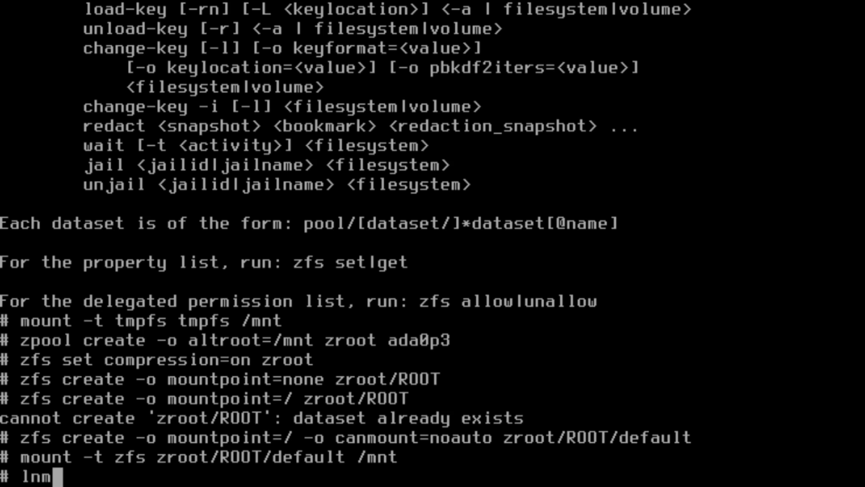
type("/usr/home /mnt/hom")
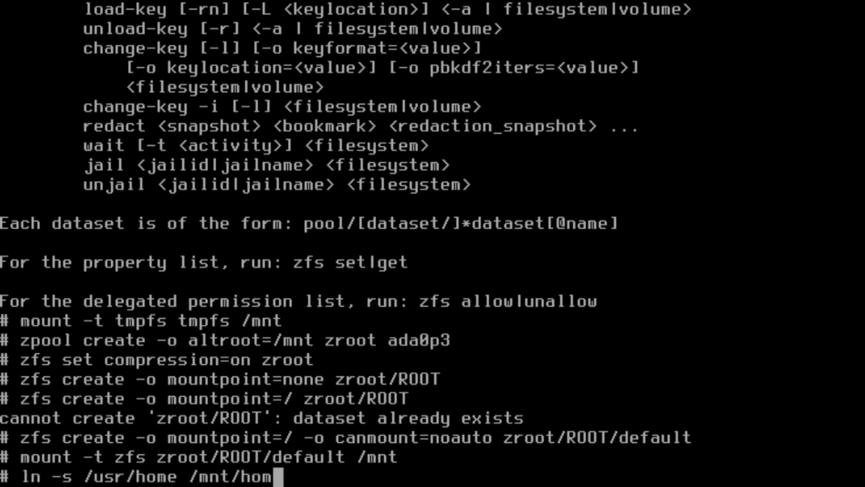
type("e")
key("Return")
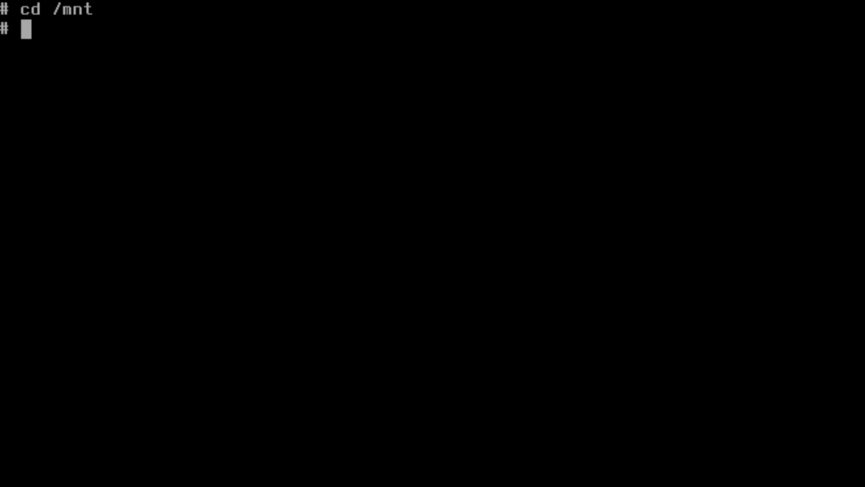
Extract /usr/freebsd-dist/base.txz into /mnt with 'tar xvJf'.
type("tar x")
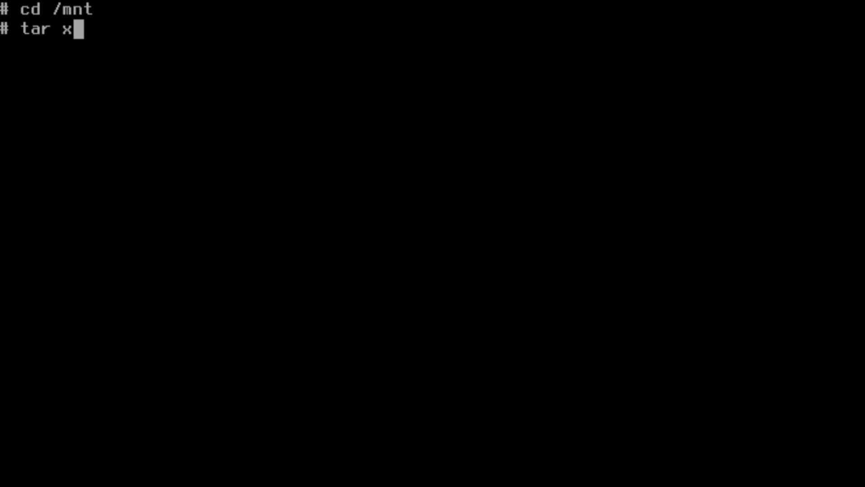
type("vJf /usr/")
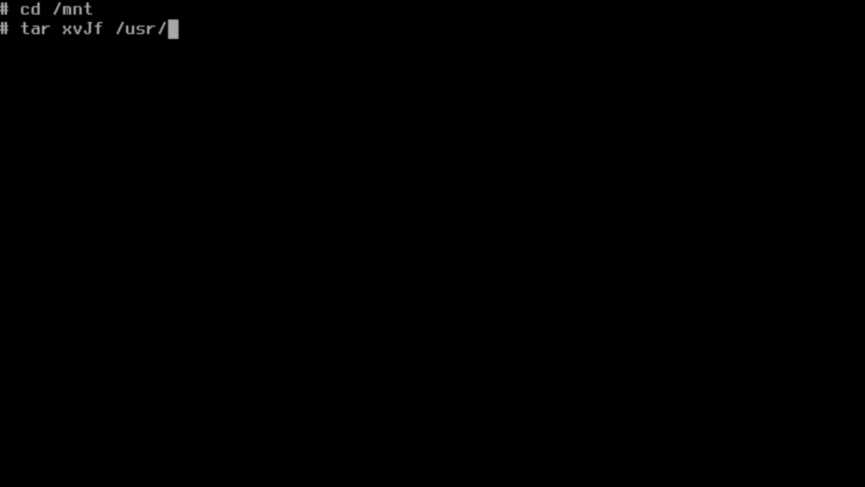
type("fre")
key("Tab")
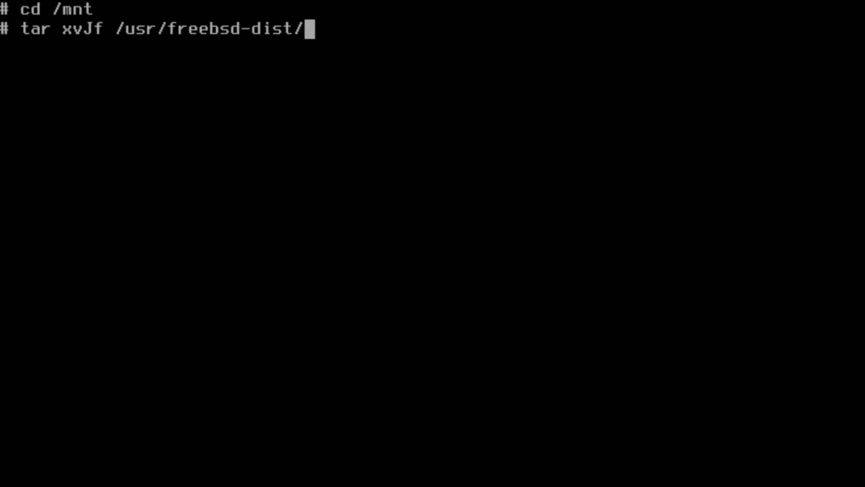
type("base.")
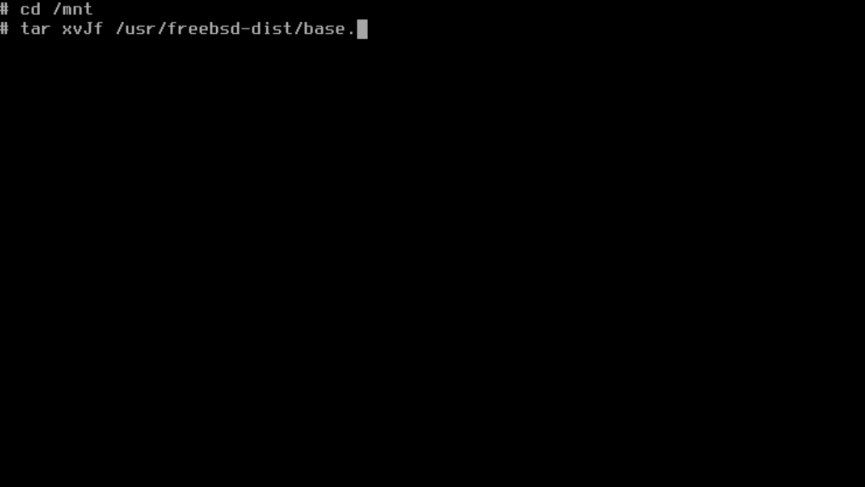
type("txz")
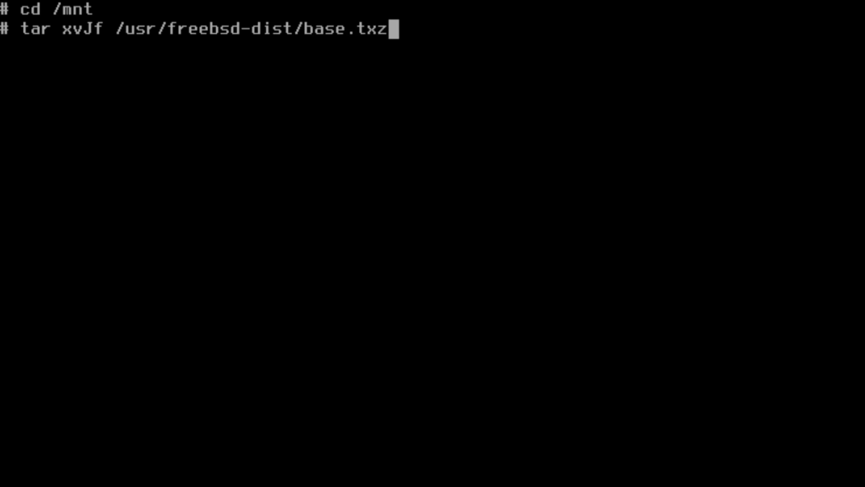
key("Return")
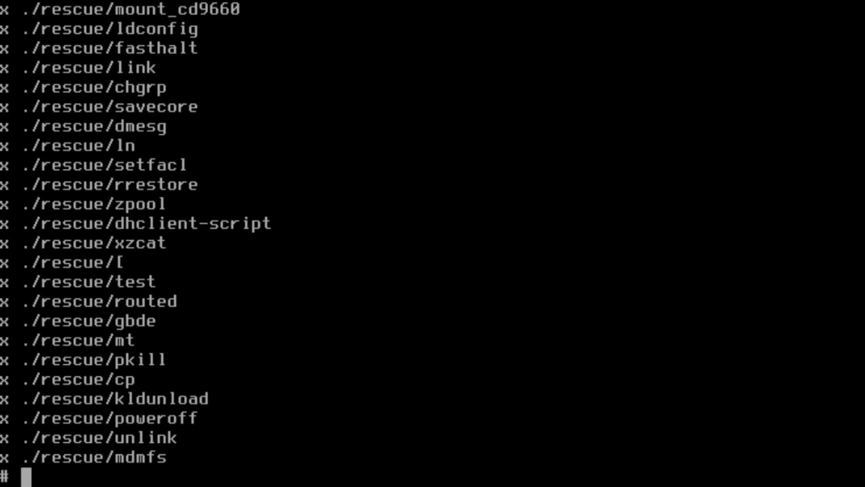
Extract kernel.txz and then lib32.txz from /usr/freebsd-dist into /mnt.
type("tar xvJf /usr/freebsd-dist/base.txz")
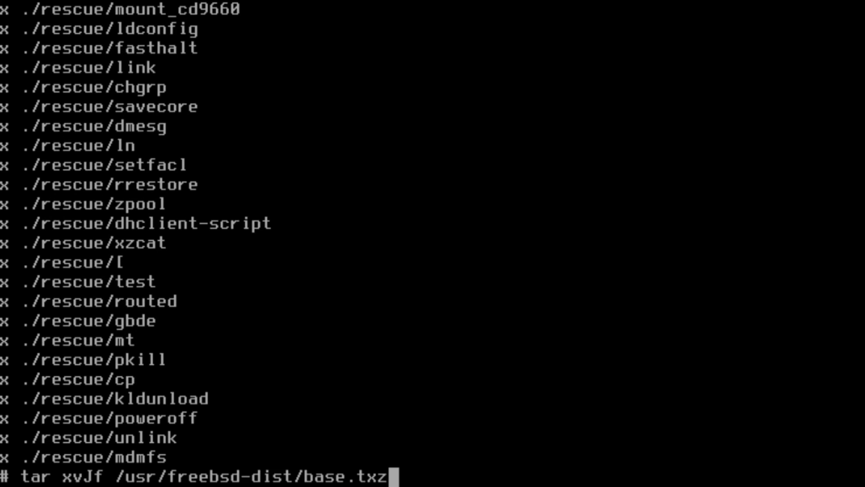
key("BackSpace")
key("BackSpace")
key("BackSpace")
key("BackSpace")
key("BackSpace")
key("BackSpace")
key("BackSpace")
key("BackSpace")
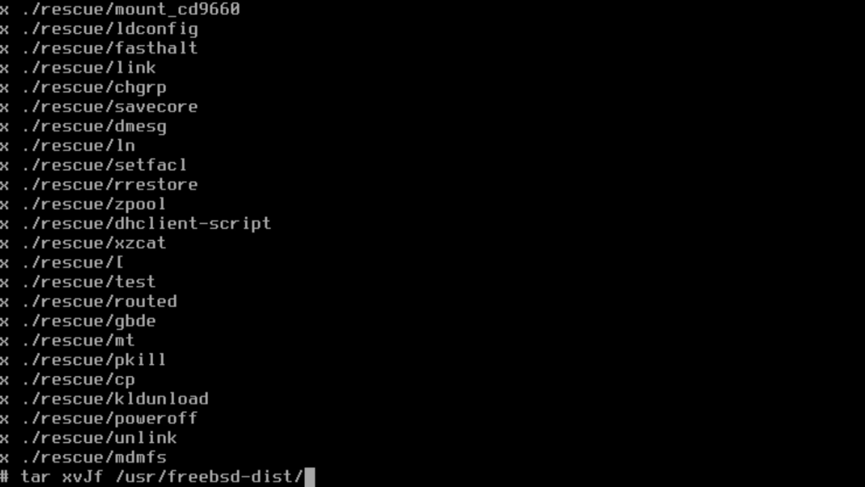
type("kernel")
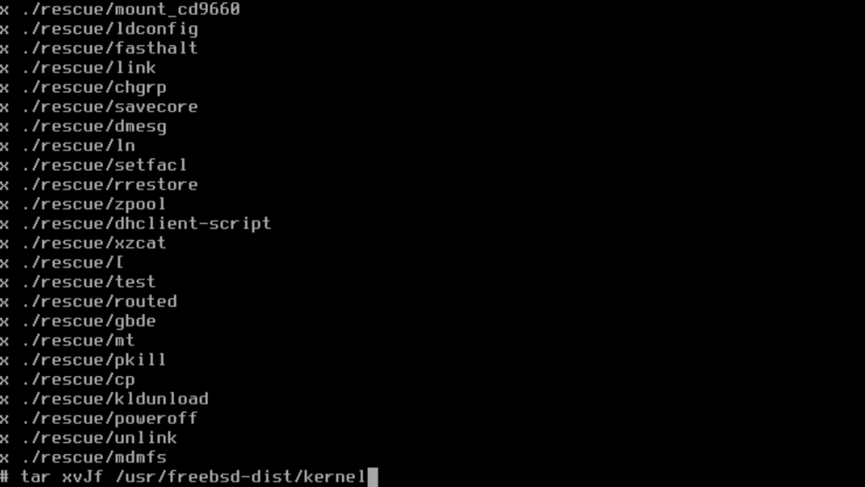
type(".txz")
key("Return")
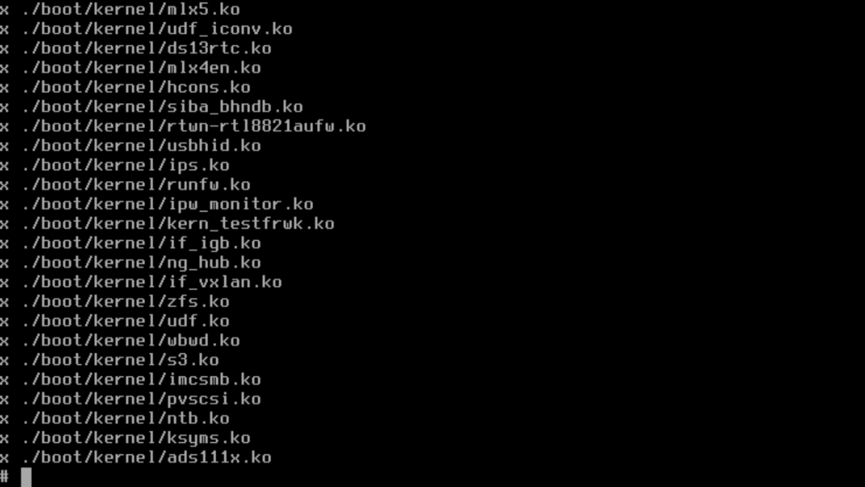
key("Up")
key("BackSpace")
key("BackSpace")
key("BackSpace")
key("BackSpace")
key("BackSpace")
key("BackSpace")
key("BackSpace")
key("BackSpace")
key("BackSpace")
key("BackSpace")
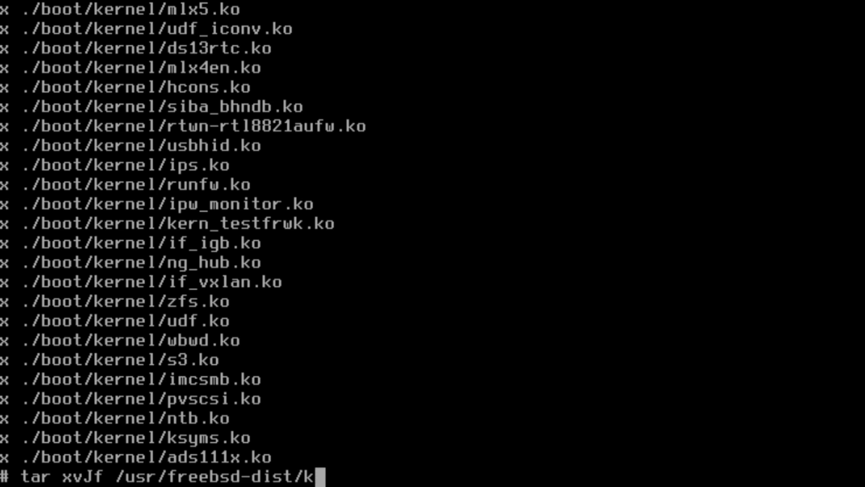
type("lib32")
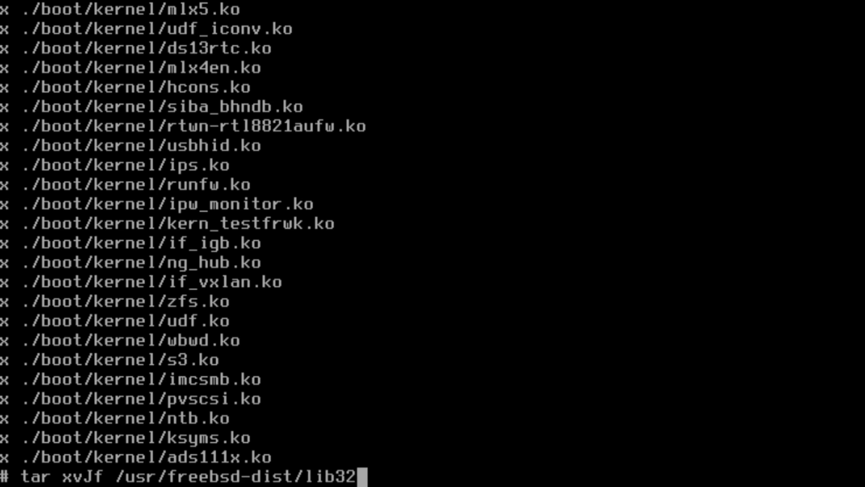
type(".txz")
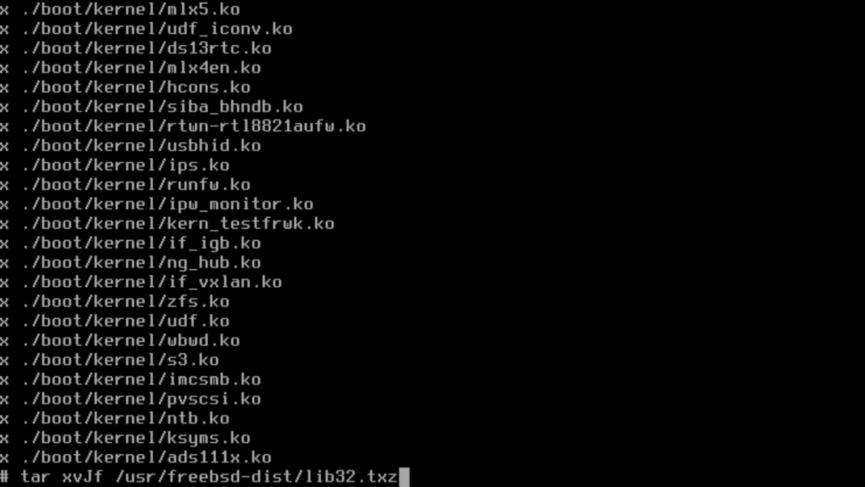
key("Return")
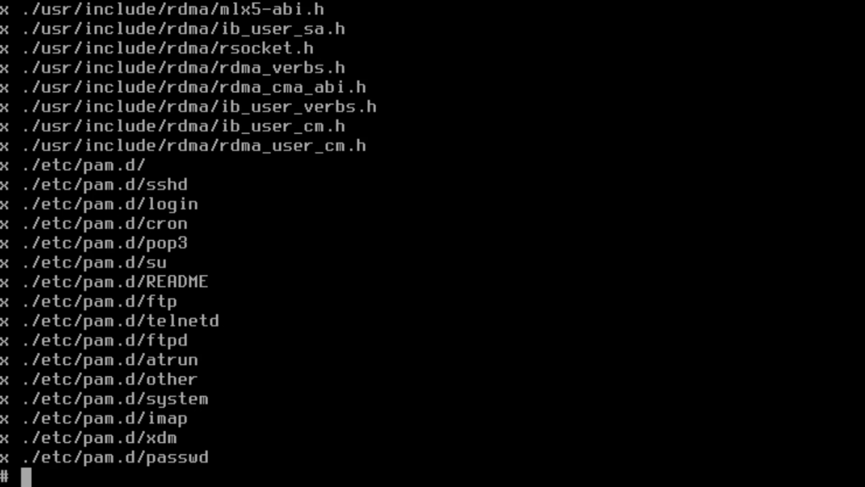
Set zroot's bootfs to zroot/ROOT/default and chroot into /mnt.
type("zpool set")
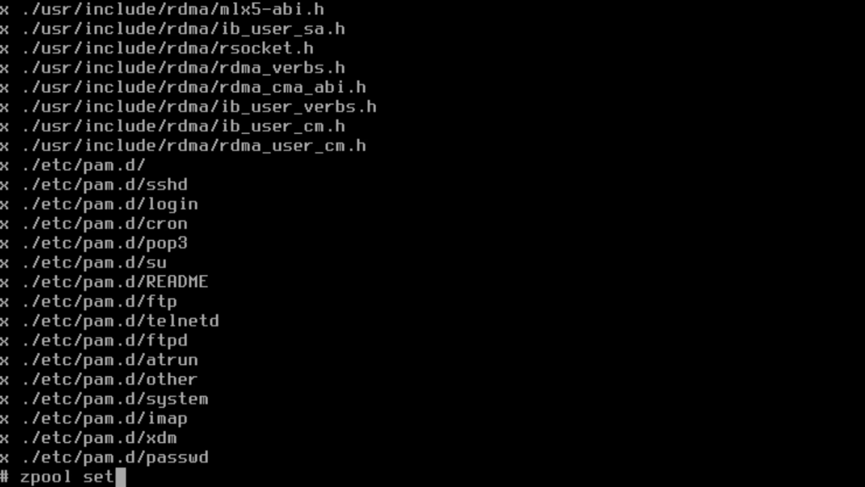
type(" bootfs=zroo")
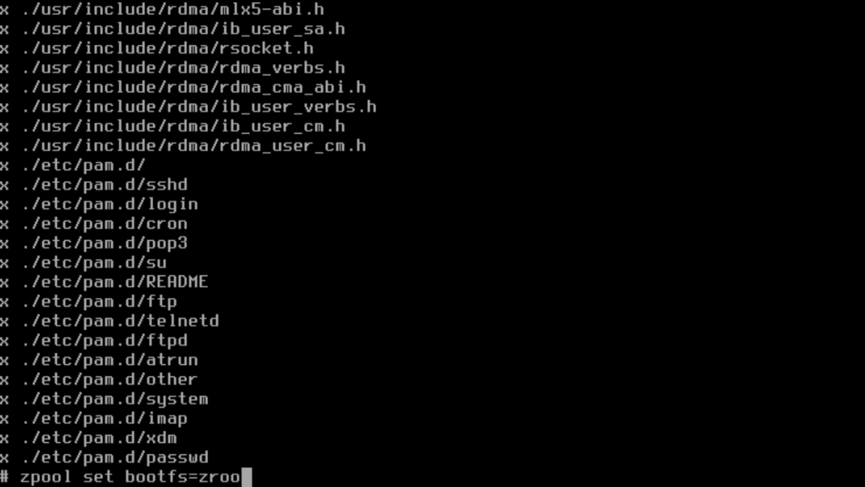
type("t/ROOT/")
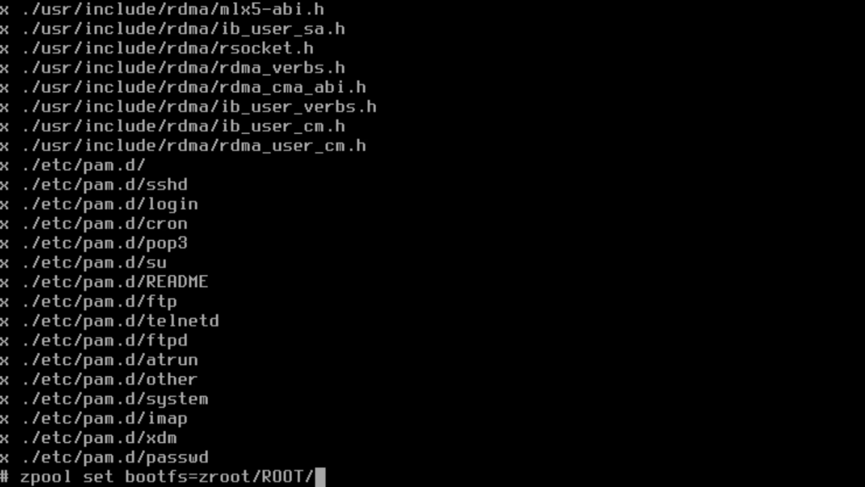
type("default zroot")
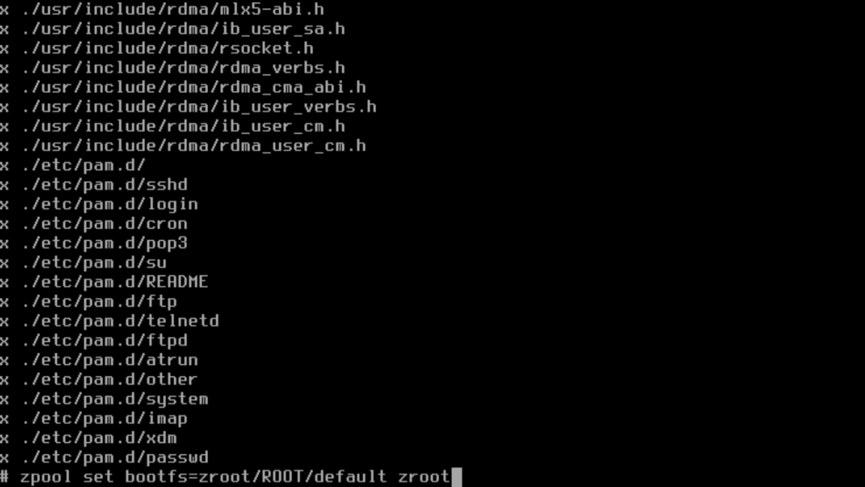
key("Return")
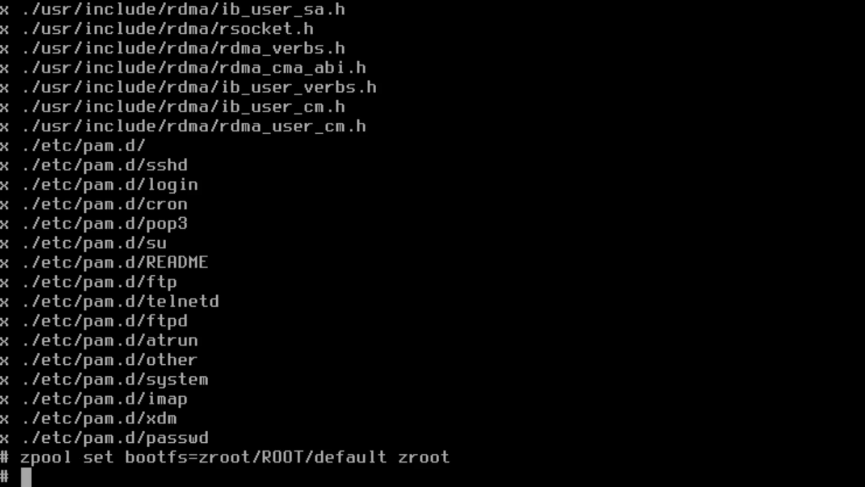
type("chroo")
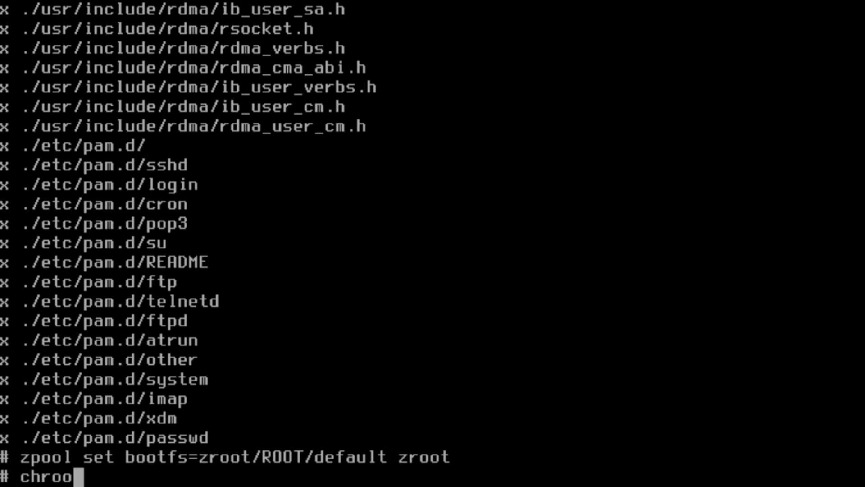
type("t /mnt")
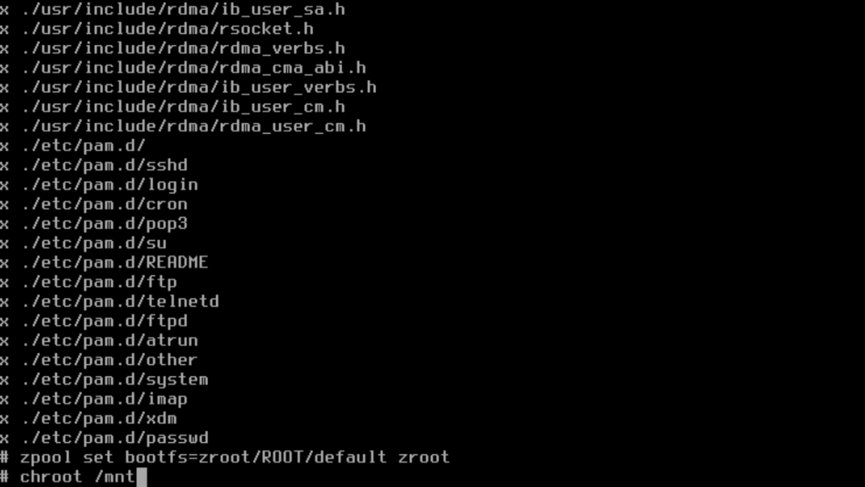
key("Return")
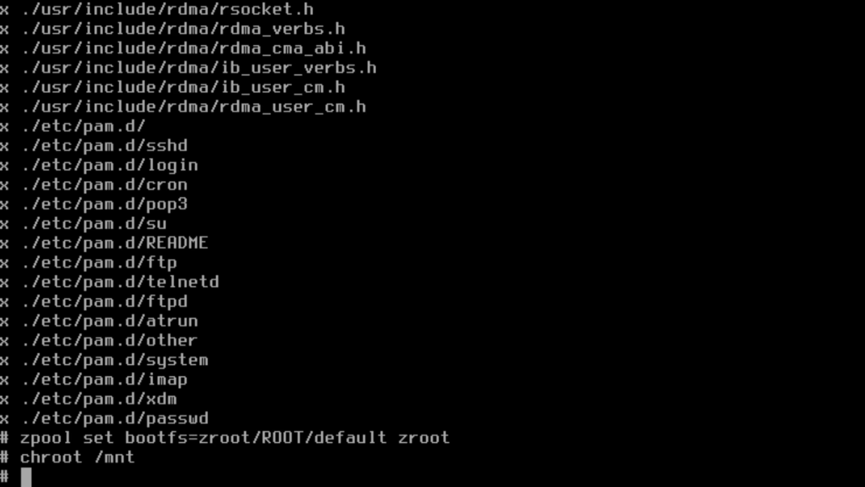
Write '/dev/ada0p2 none swap sw 0 0' into /etc/fstab using echo.
type("echo ")
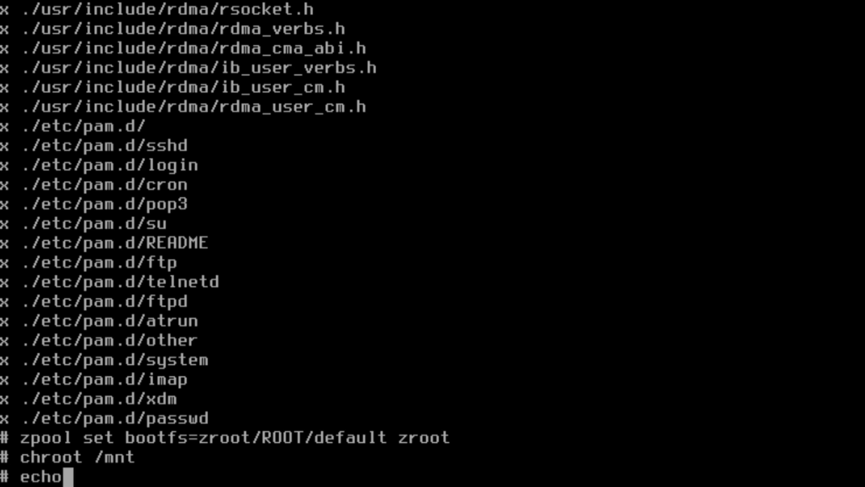
type("/de")
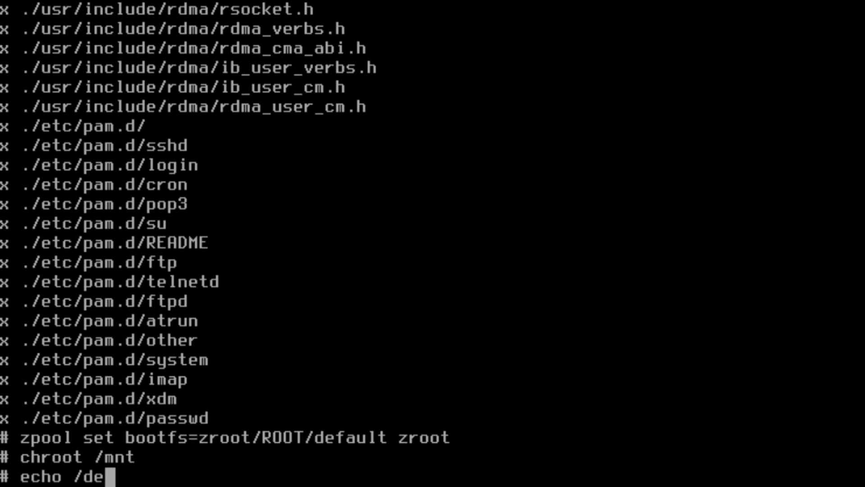
type("v/ada0-")
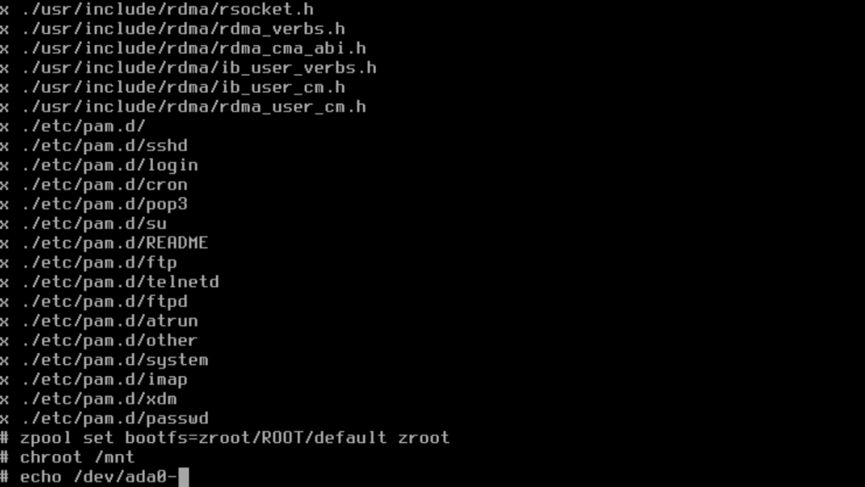
key("BackSpace")
type("p2")
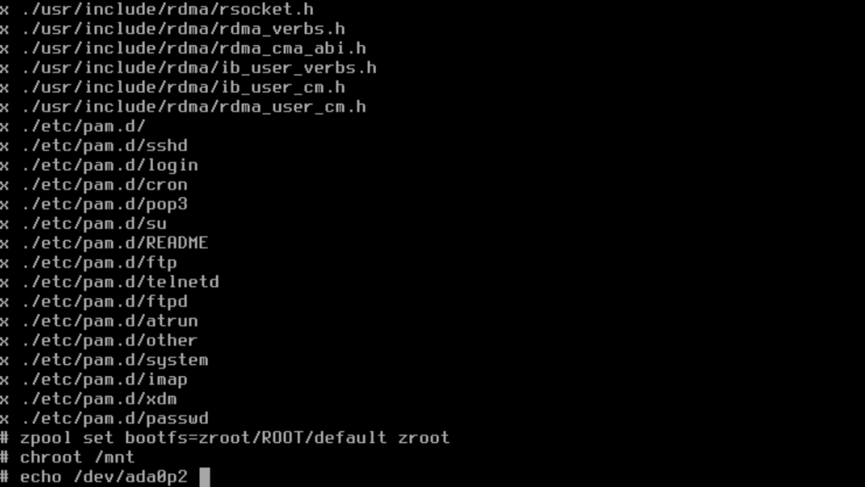
type("none ")
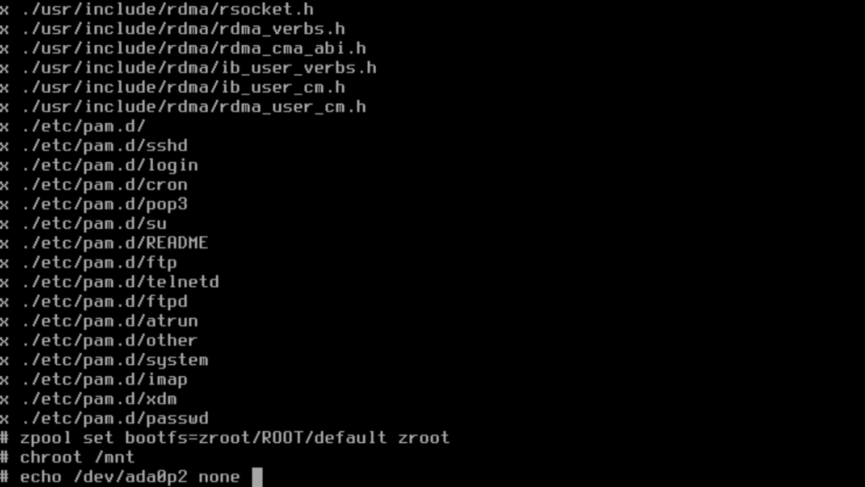
type("swap sw 0 0 > ")
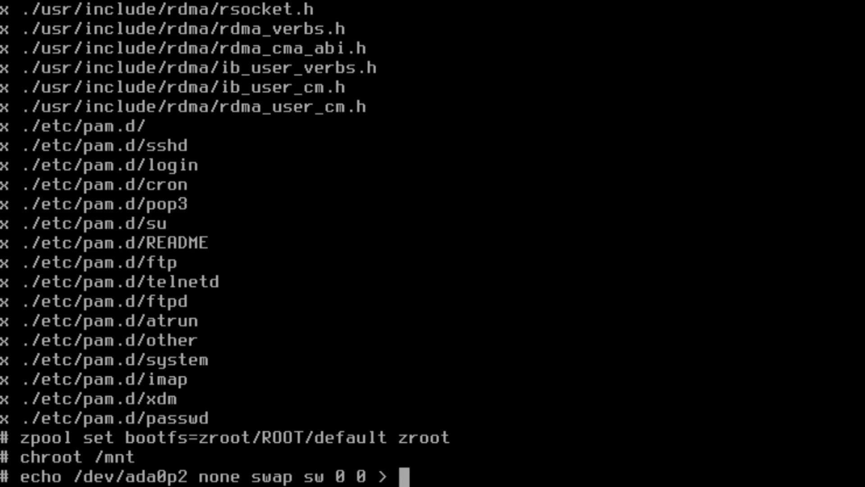
type("/etc/fstab")
key("Return")
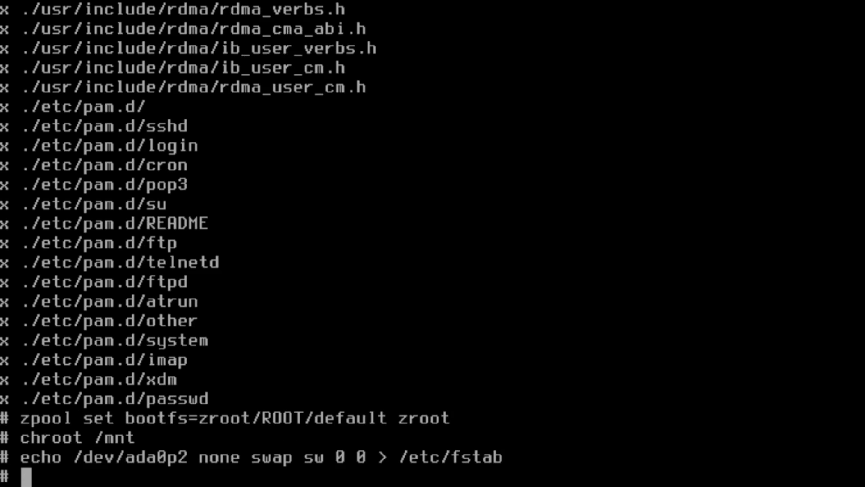
Set zfs_enable=YES with sysrc and append zfs_load="YES" to /boot/loader.conf.
type("sysrc")
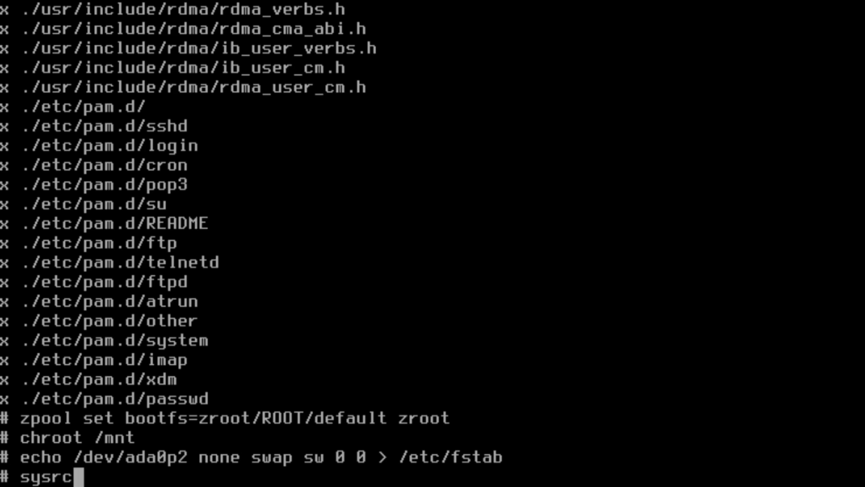
type(" zfs_e")
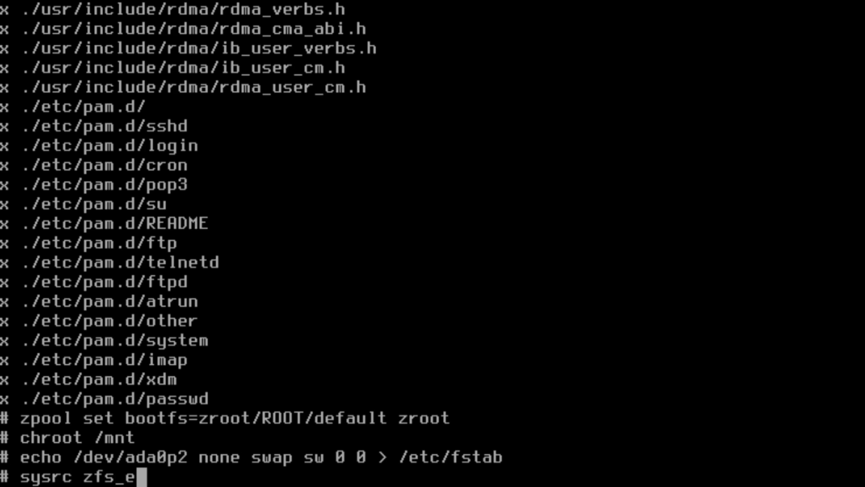
type("nable=YES")
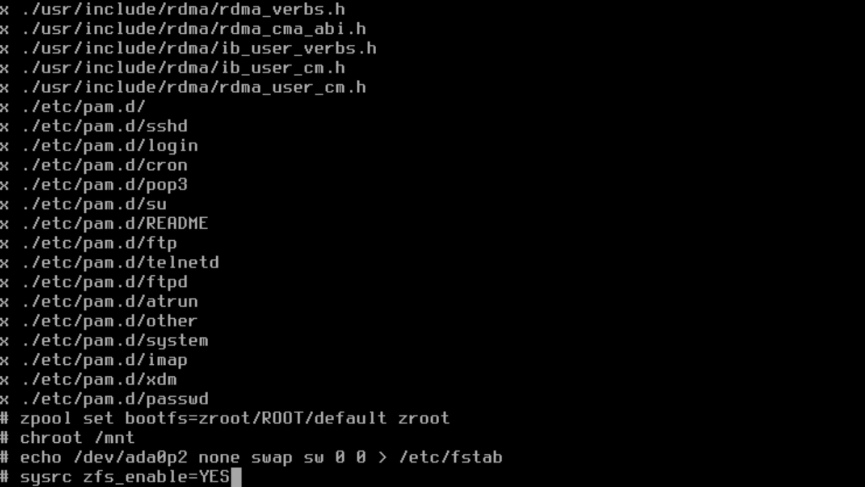
key("Return")
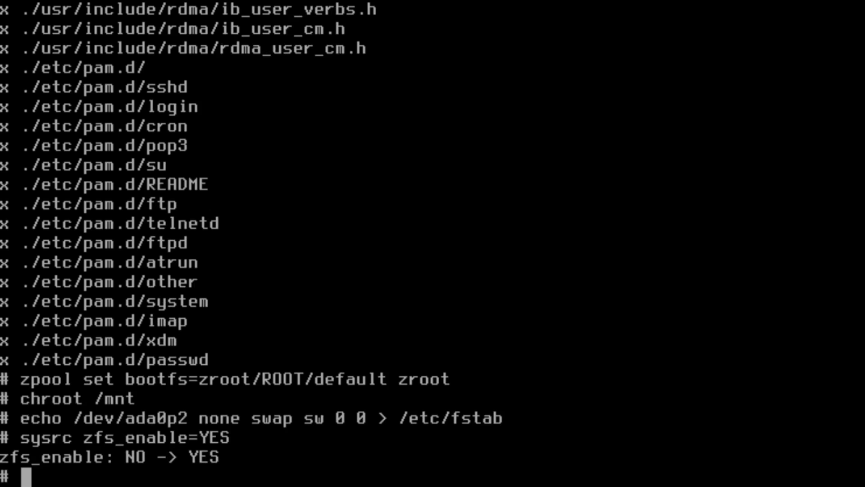
type("echo ")
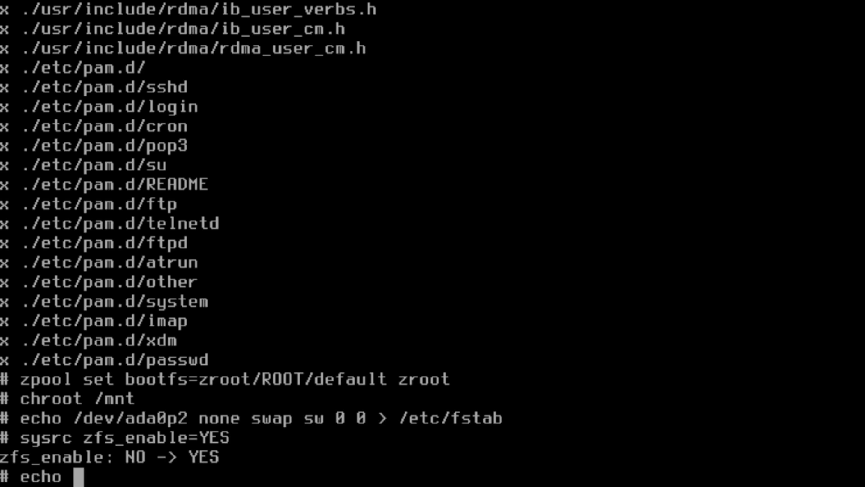
type("z")
key("BackSpace")
type("zfs")
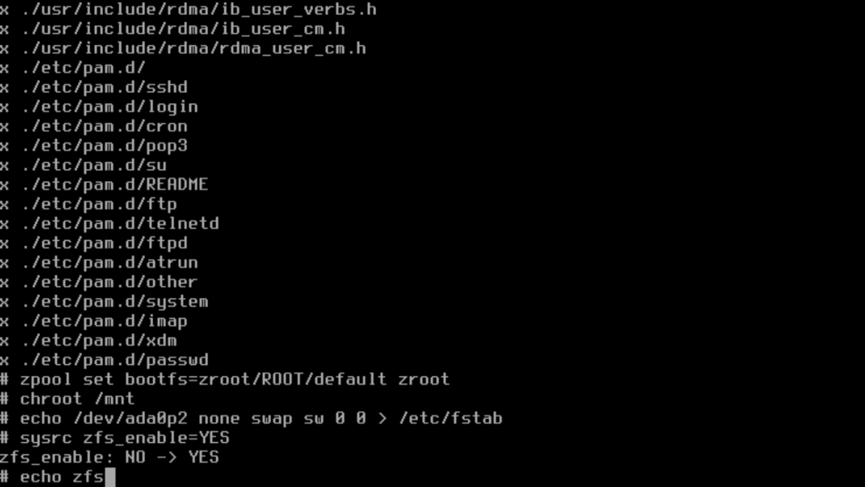
type("_load")
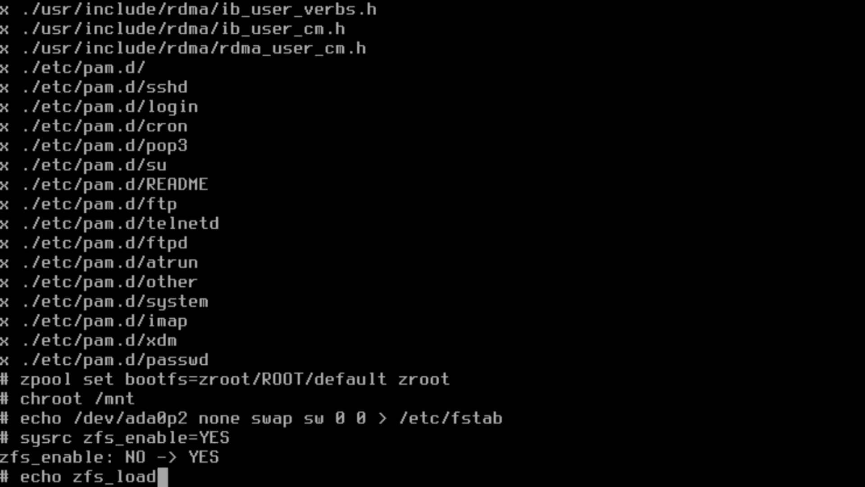
type("=\"YES\"")
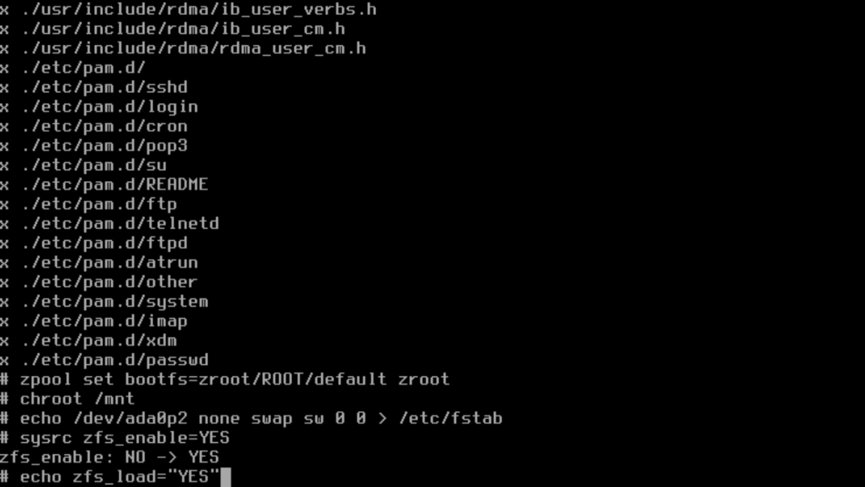
type(" >>")
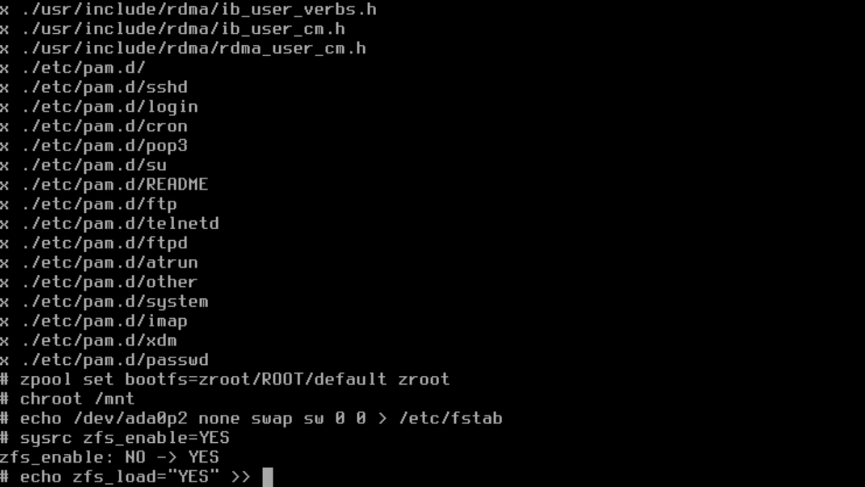
type(" /boot")
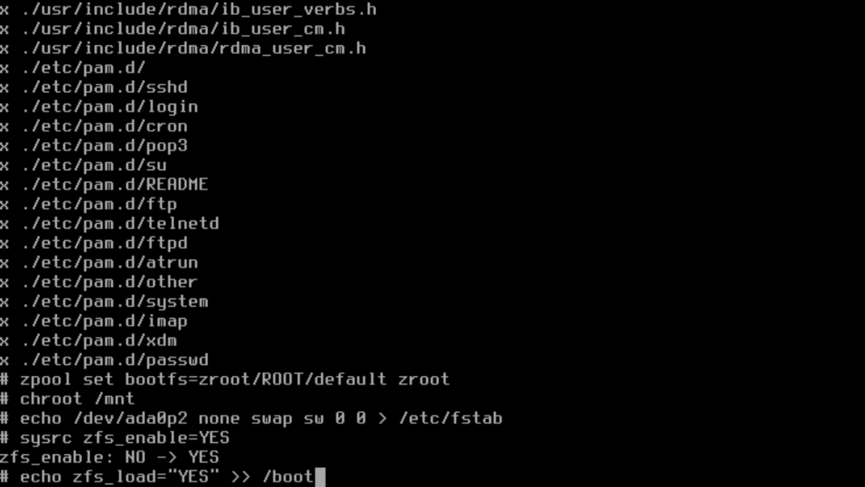
type("/loader.conf")
key("Return")
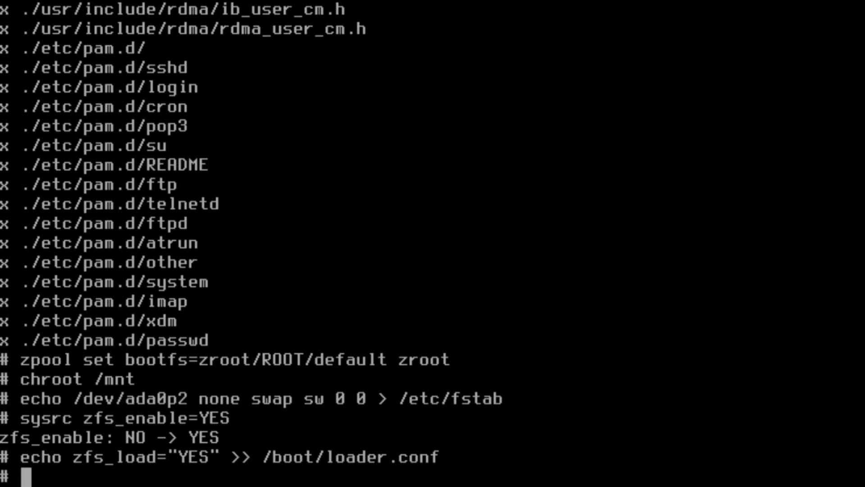
Use tzsetup to pick America -- North and South, United States, Eastern (most areas).
type("tz")
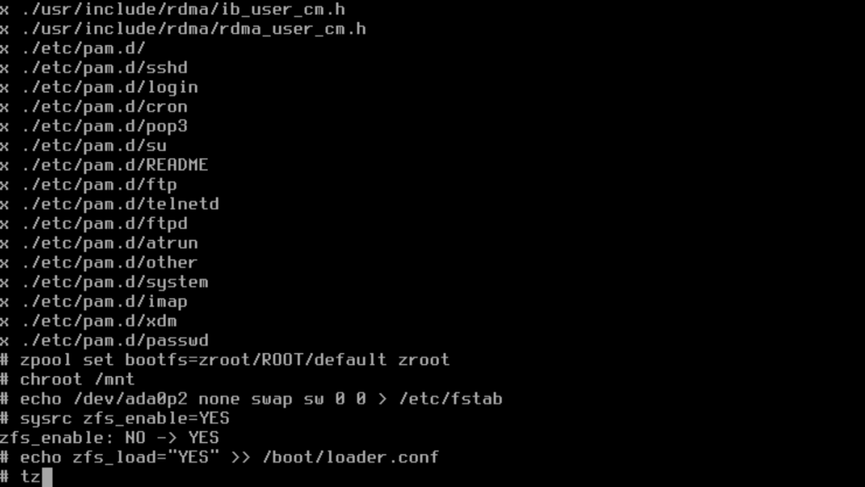
type("setup")
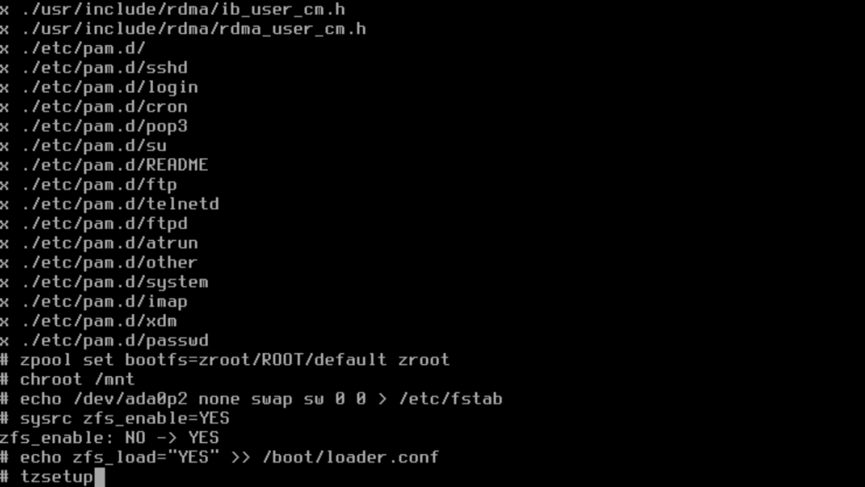
key("Return")
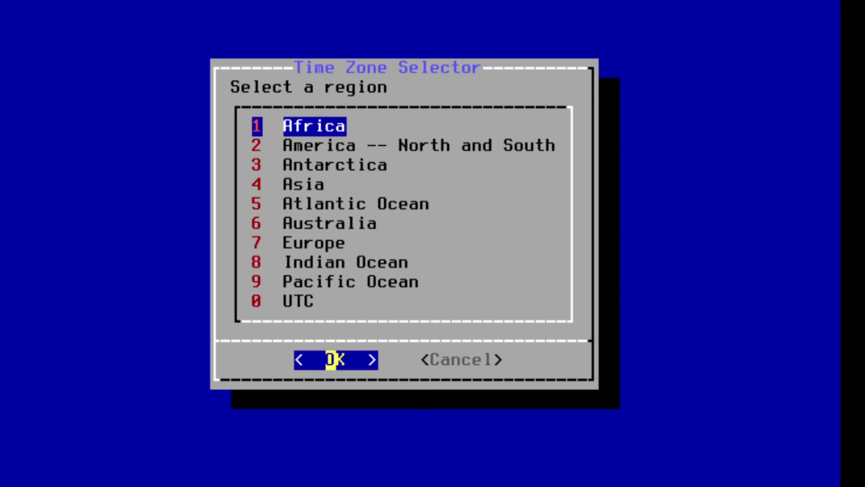
key("Down")
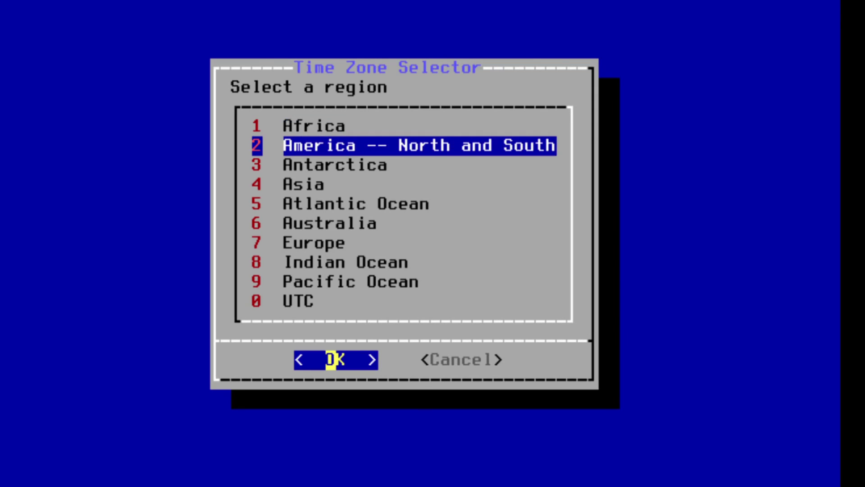
key("Return")
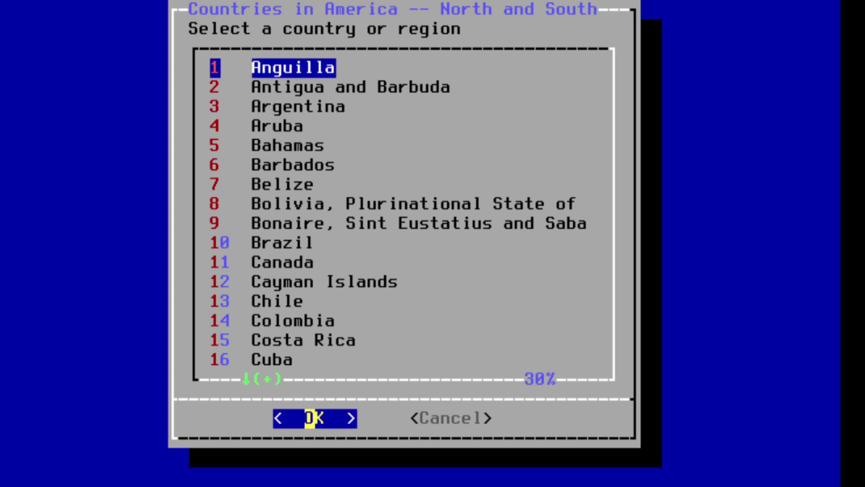
key("Page_Down")
key("Page_Down")
key("Page_Down")
key("Page_Down")
key("Up")
key("Up")
key("Up")
key("Up")
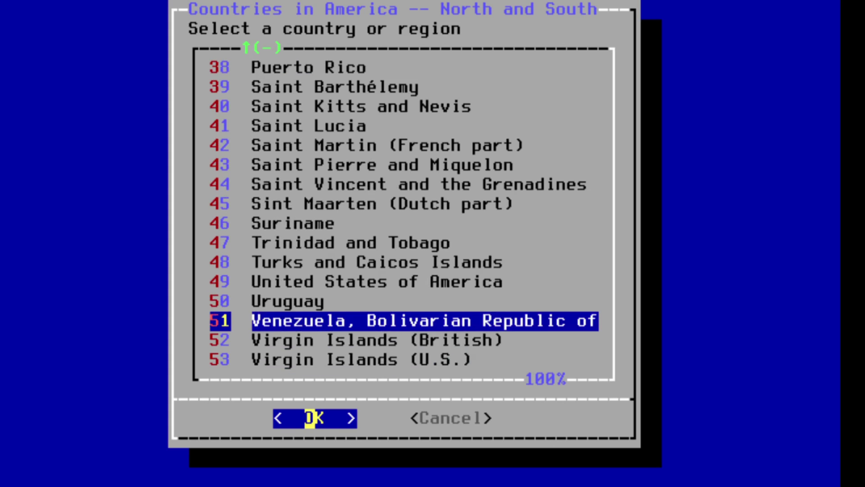
key("Return")
key("Return")
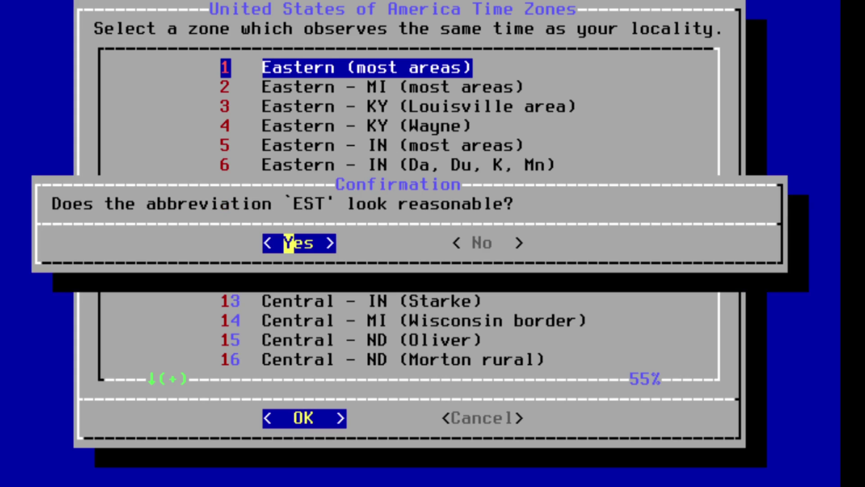
key("Return")
type("clear")
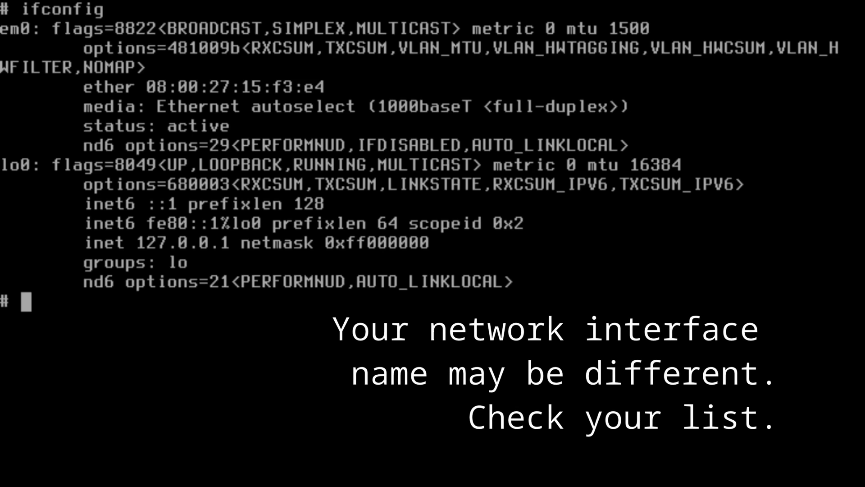
Set ifconfig_em0="DHCP" with sysrc.
type("sysrc if")
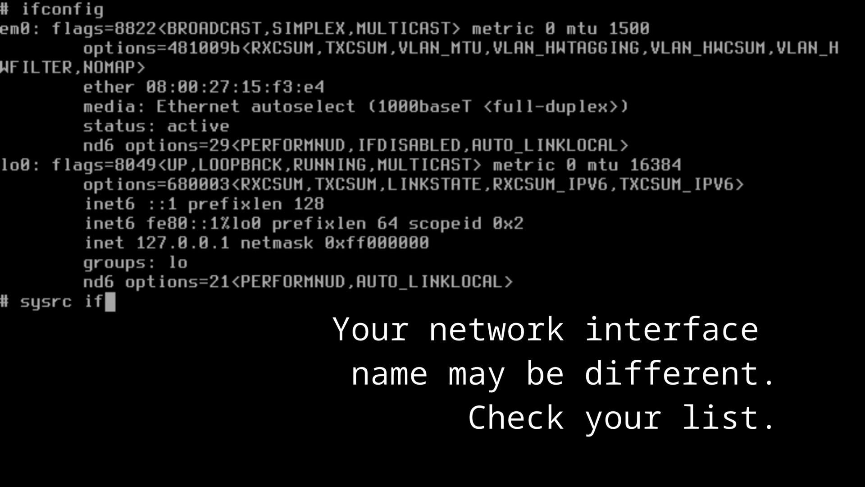
type("config_re")
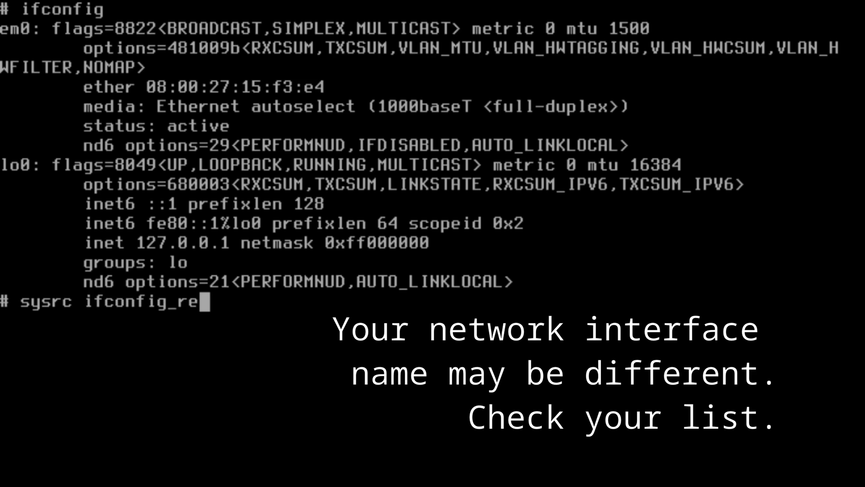
key("BackSpace")
key("BackSpace")
type("em0")
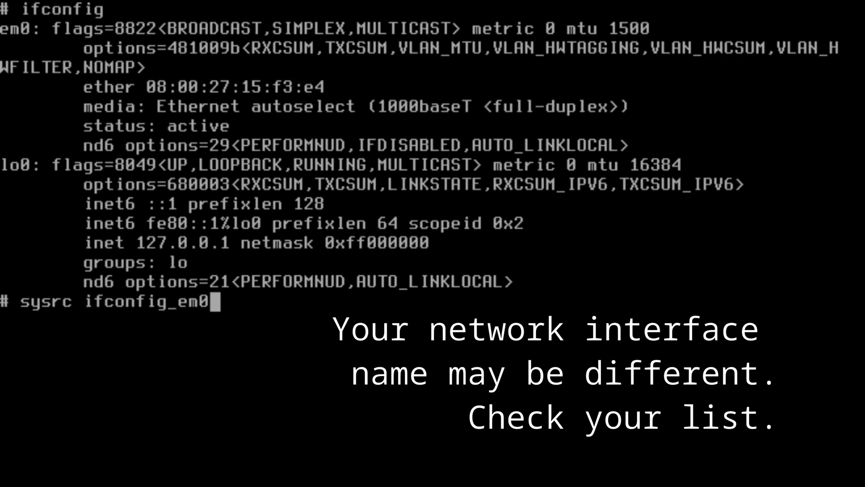
type("=\"DHCP")
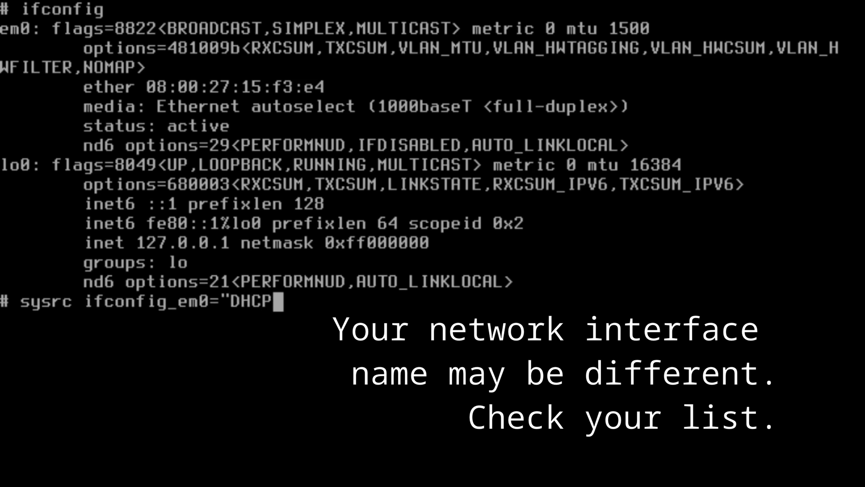
type("\"")
key("Return")
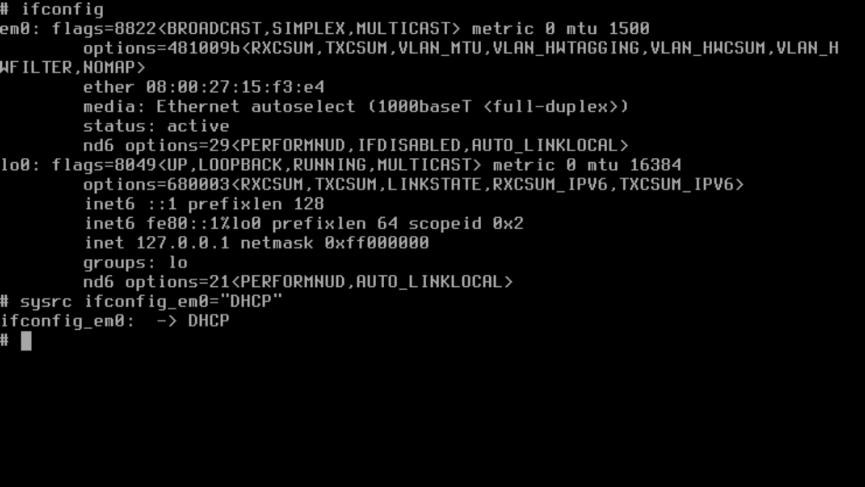
Write freeb-strap into a new /etc/hostname file in vi and save it.
type("vi /etc/host")
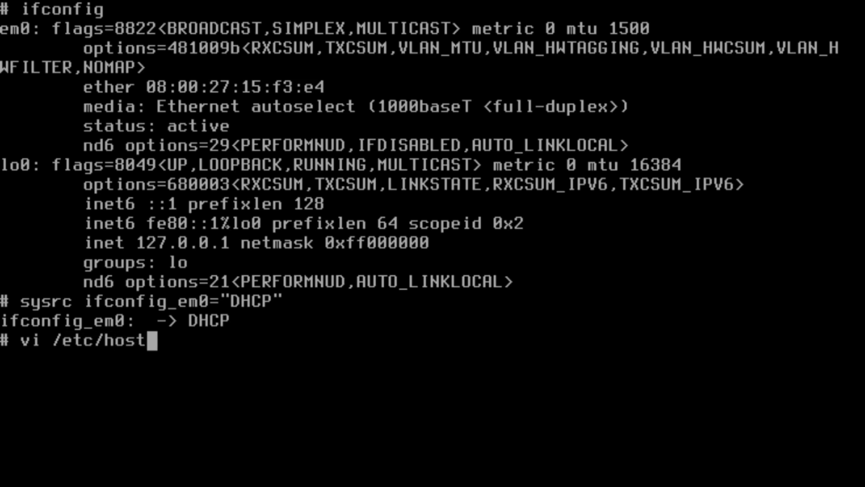
key("Return")
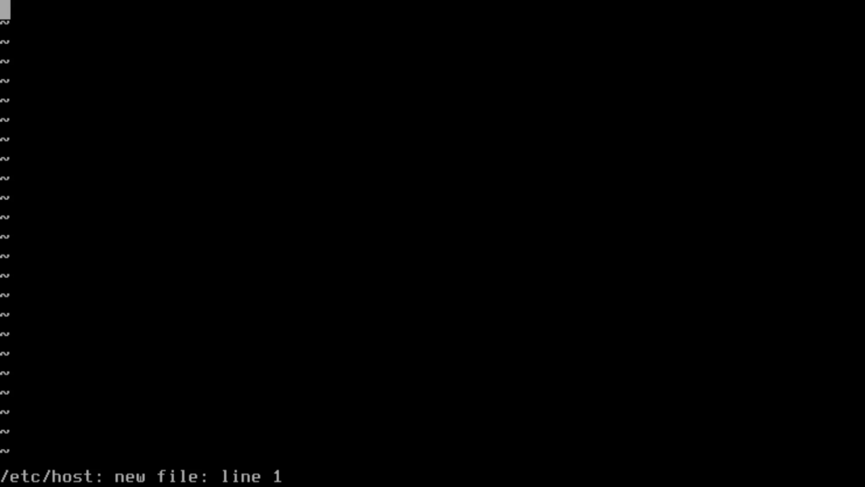
type(":q")
key("Return")
type("vi /")
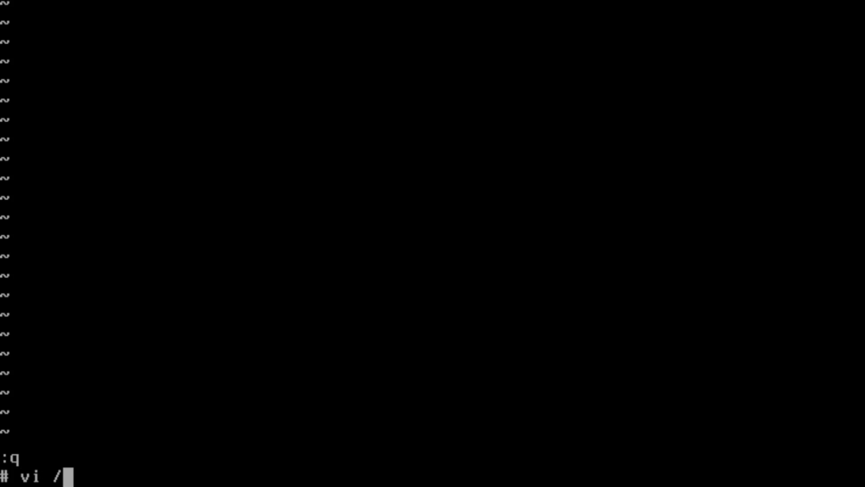
type("etc/hostname")
key("Return")
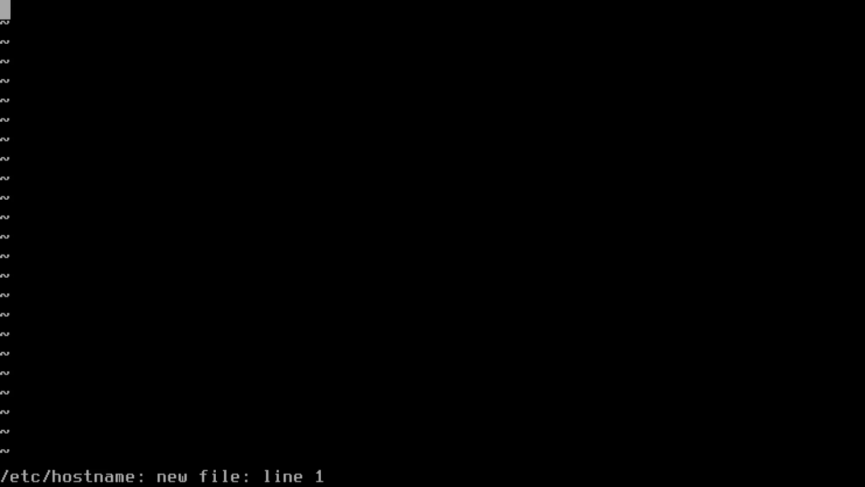
key("i")
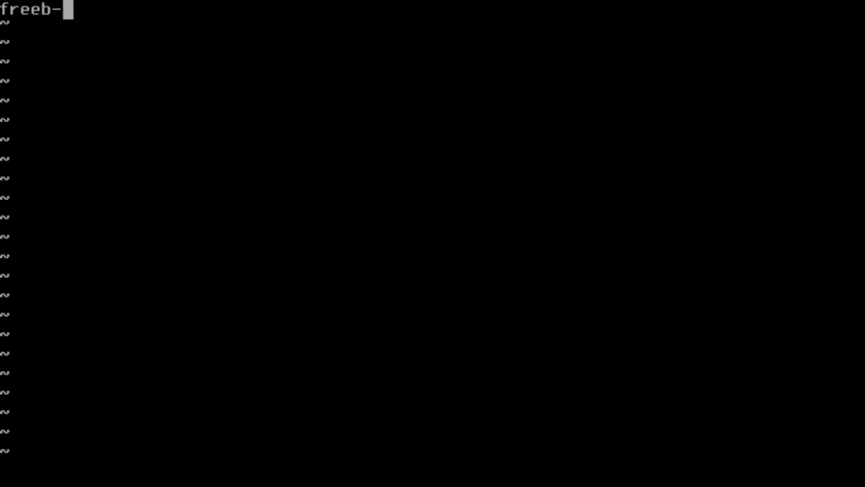
type("rap")
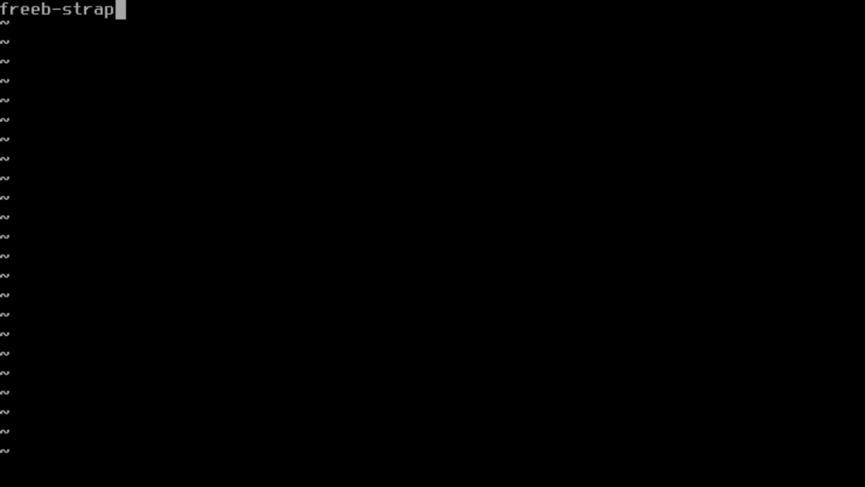
key("Escape")
type(":wq")
key("Return")
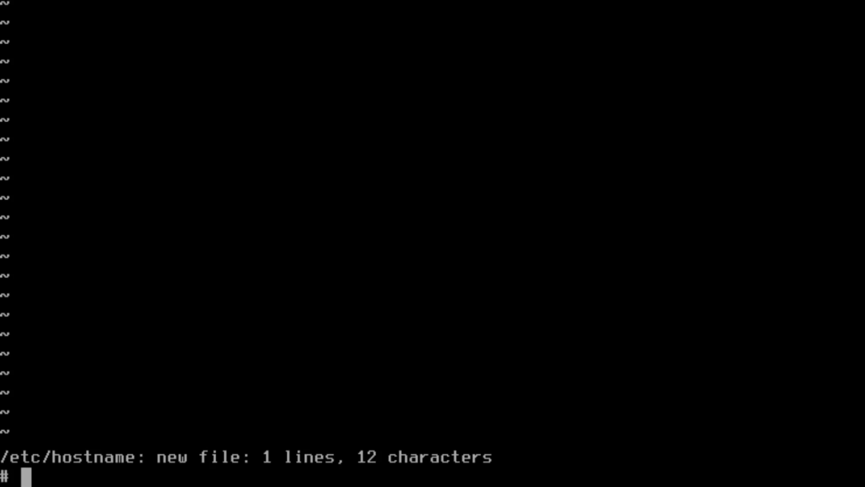
Change the root password with passwd, entering the new password twice.
type("passwc")
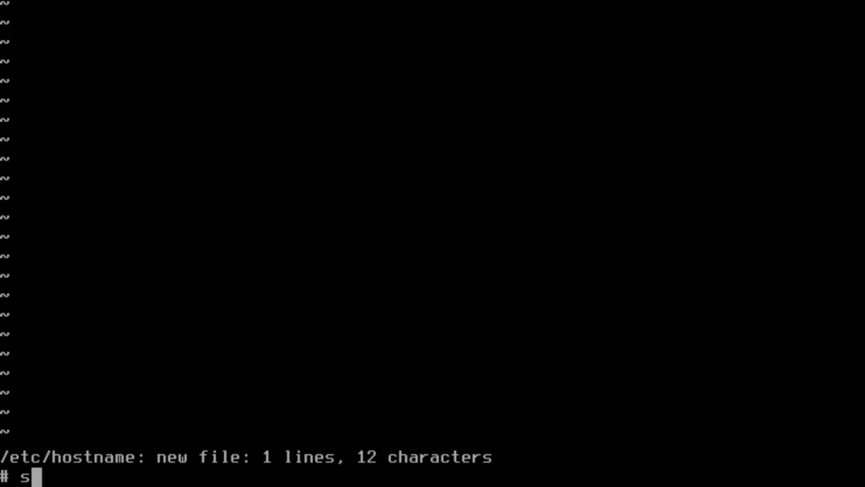
key("Return")
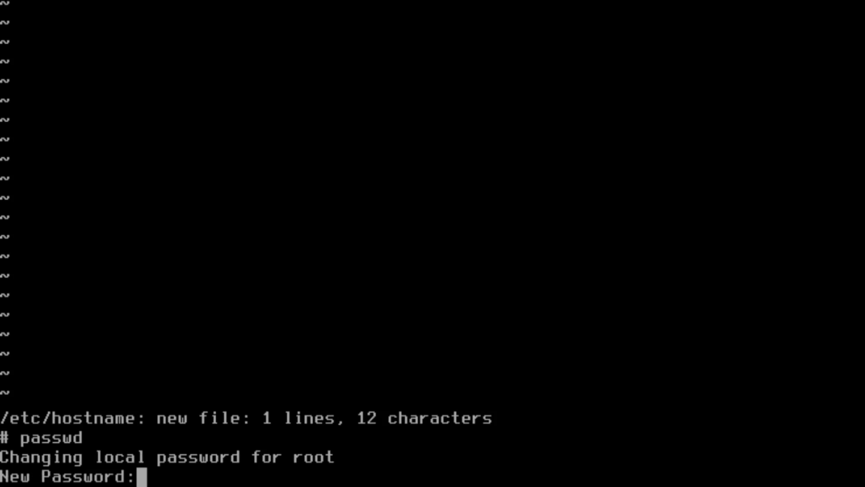
key("Return")
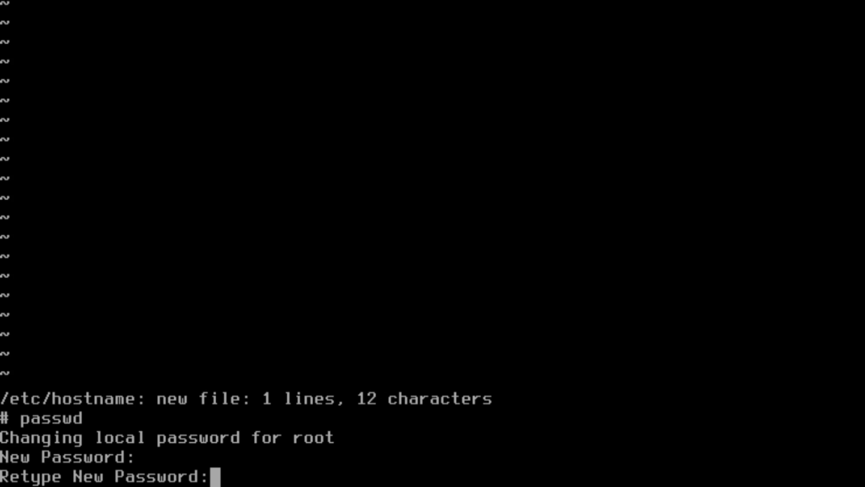
key("Return")
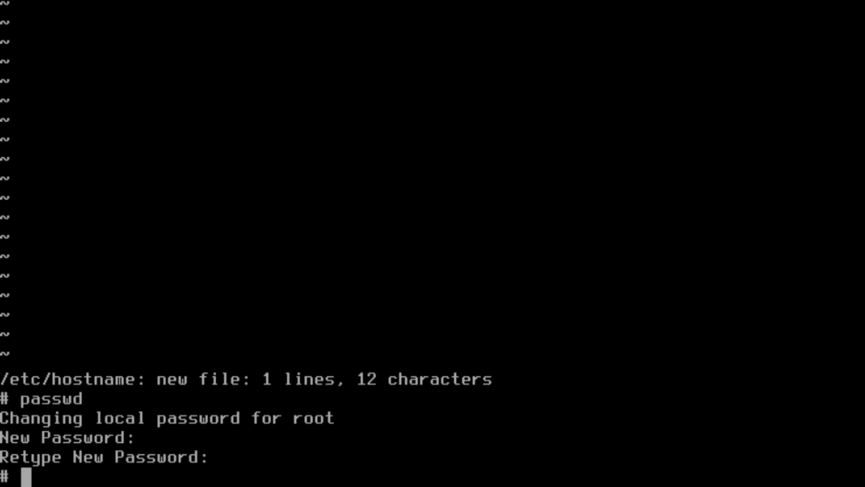
Reboot into the installed ZFS system and wait for the login prompt.
type("reboot")
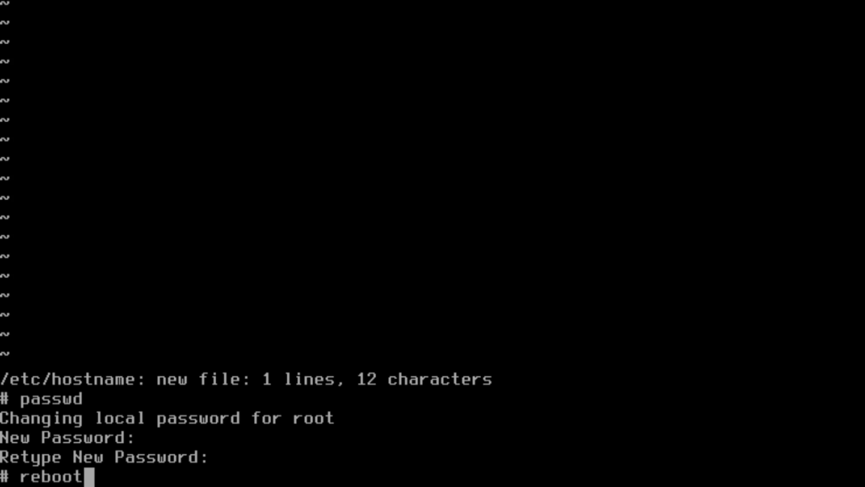
key("Return")
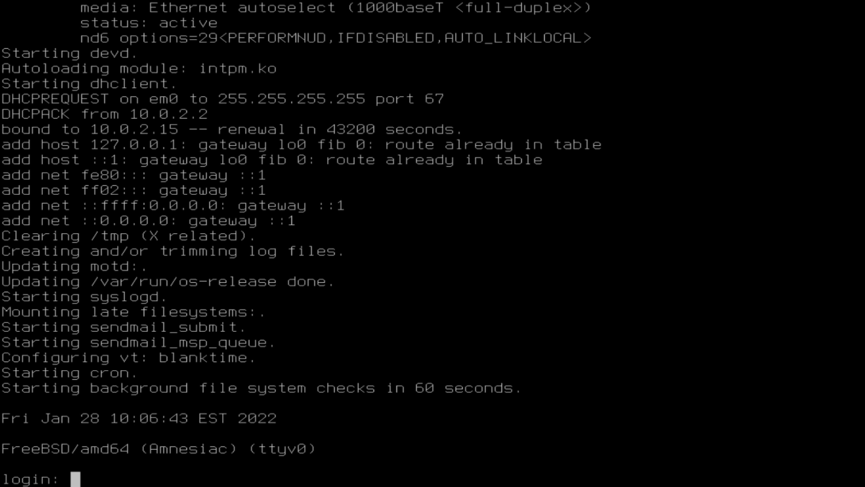
Log in as root with the root password.
type("r")
key("BackSpace")
type("root")
key("Return")
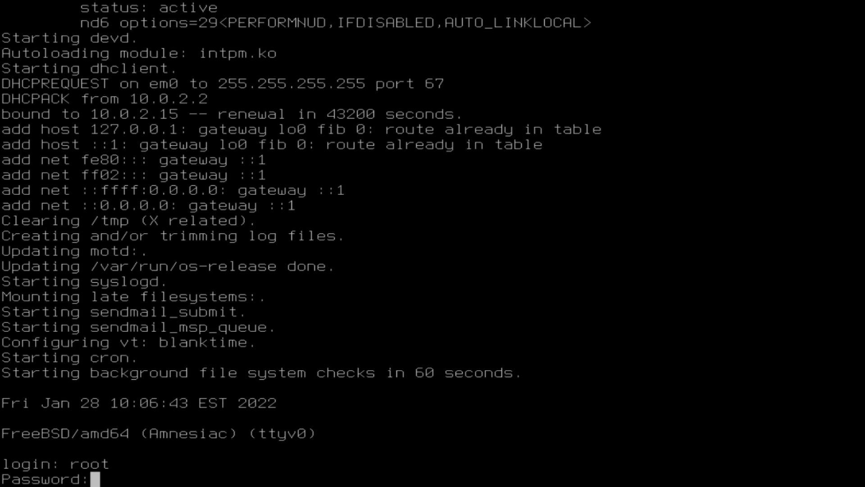
key("Return")
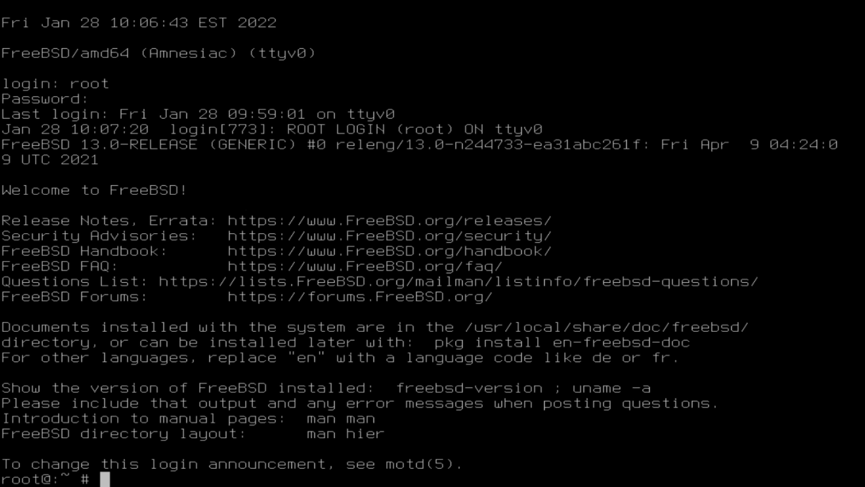
Bootstrap pkg 1.17.5 by running pkg and answering y to install it.
type("pkg")
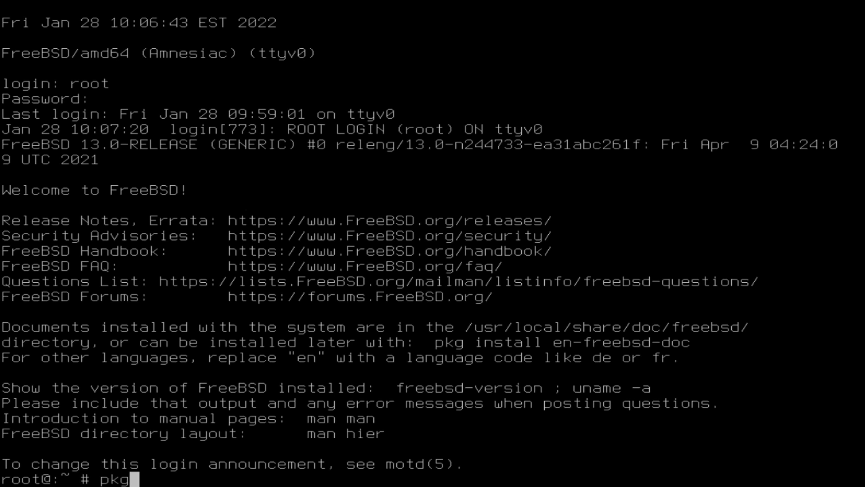
key("BackSpace")
key("BackSpace")
key("BackSpace")
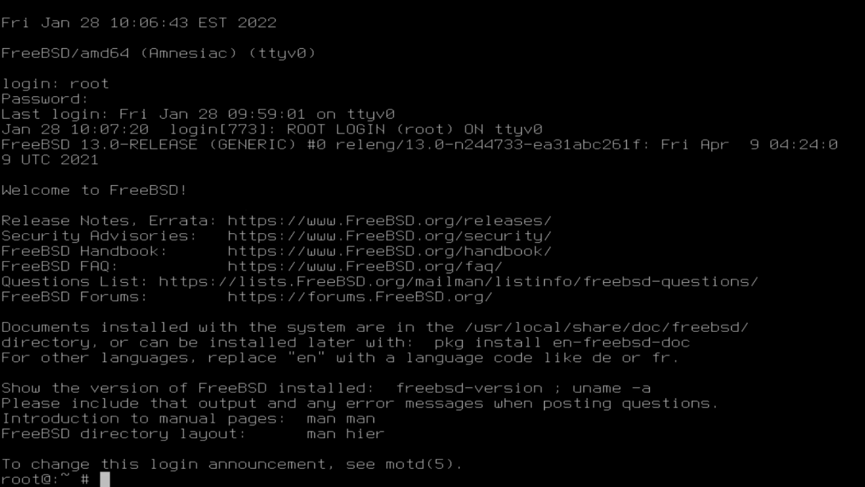
type("pkg")
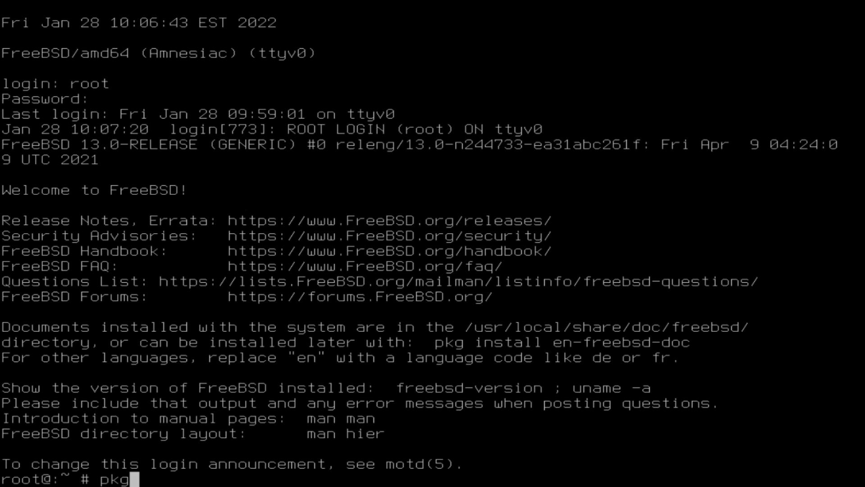
key("Return")
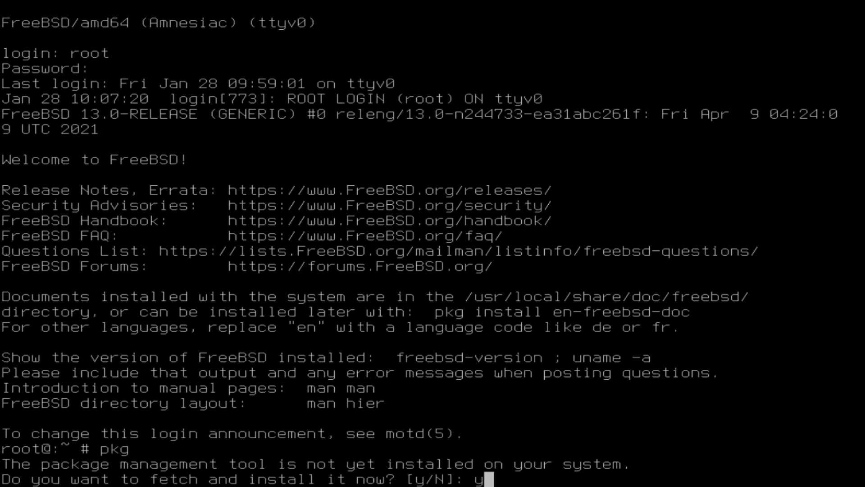
type("y")
key("Return")
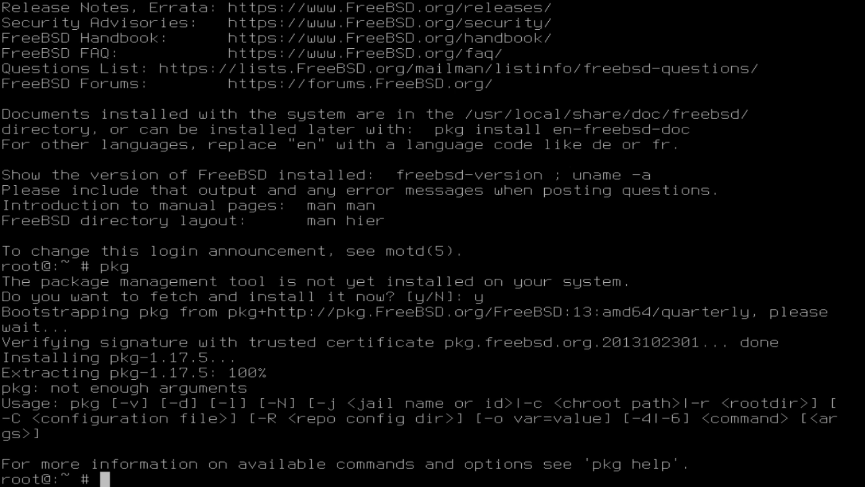
type("pkg")
key("BackSpace")
key("BackSpace")
key("BackSpace")
type("ad")
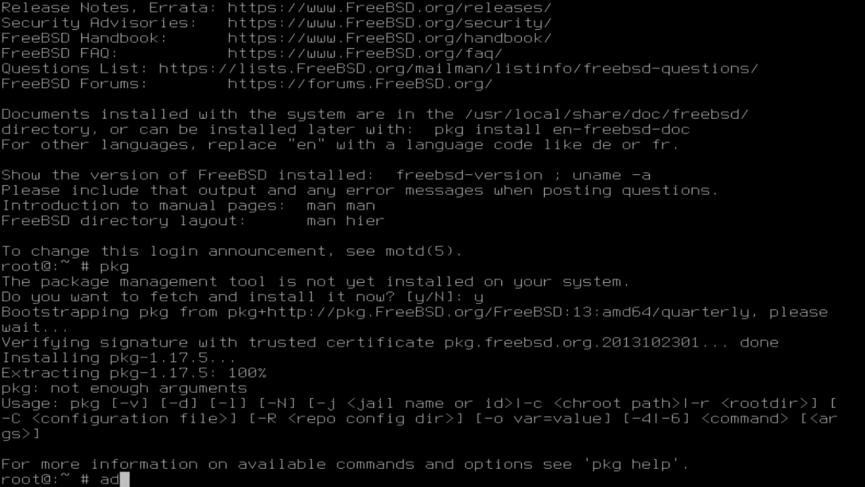
type("duser")
key("BackSpace")
key("BackSpace")
key("BackSpace")
key("BackSpace")
key("BackSpace")
key("BackSpace")
key("BackSpace")
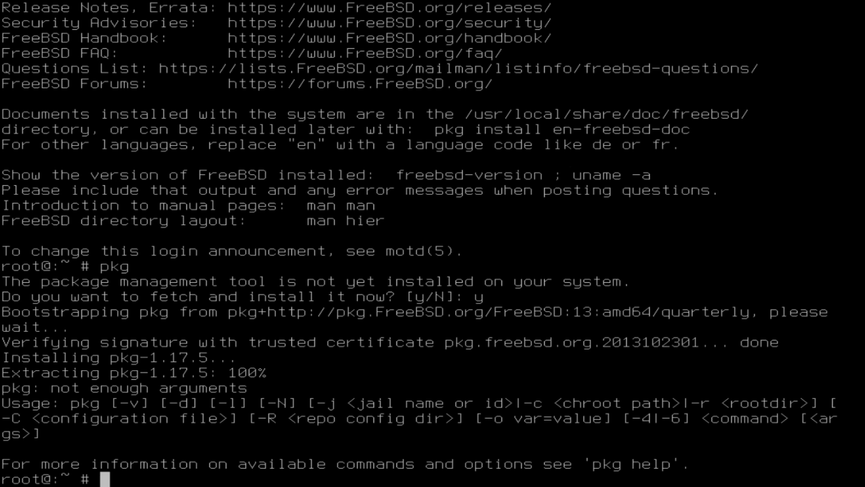